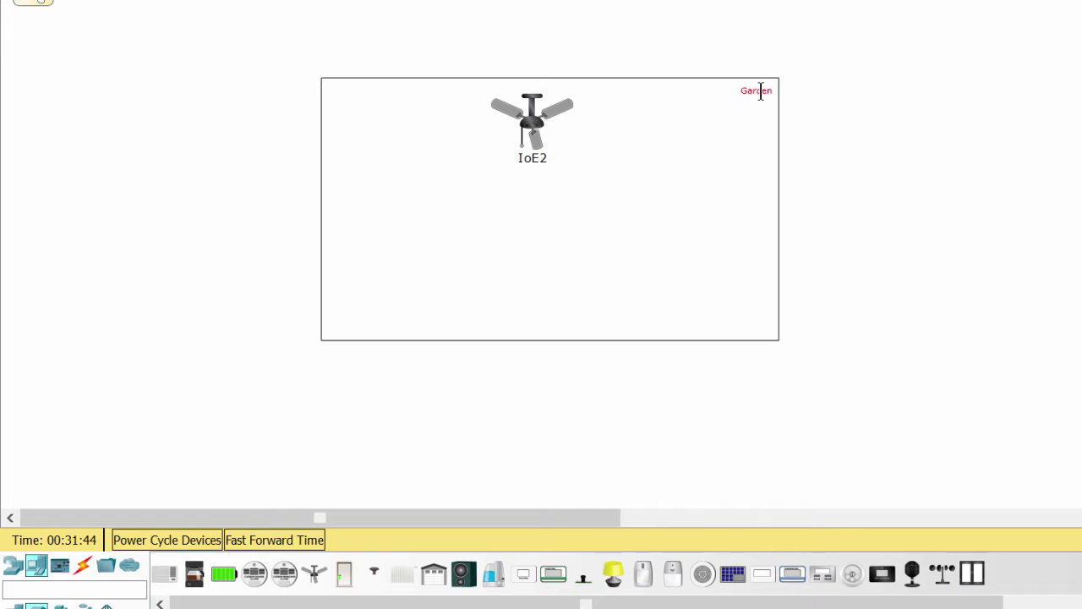
- Finish the Garden note label, clear the stray empty note, and open the IoE2 fan's settings
{"action": "left_click", "coordinate": [868, 96]}
{"action": "left_click", "coordinate": [542, 213]}
{"action": "left_click", "coordinate": [538, 128]}
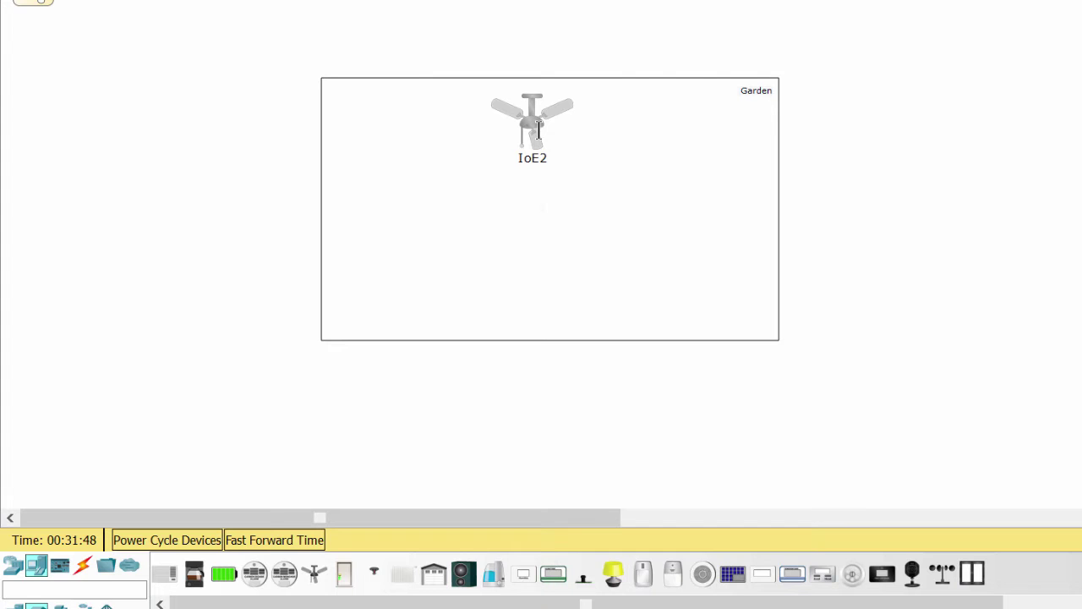
{"action": "left_click", "coordinate": [538, 129]}
- Change the ceiling fan's Display Name from IoE2 to 'Fan' in its Config settings
{"action": "left_click", "coordinate": [614, 56]}
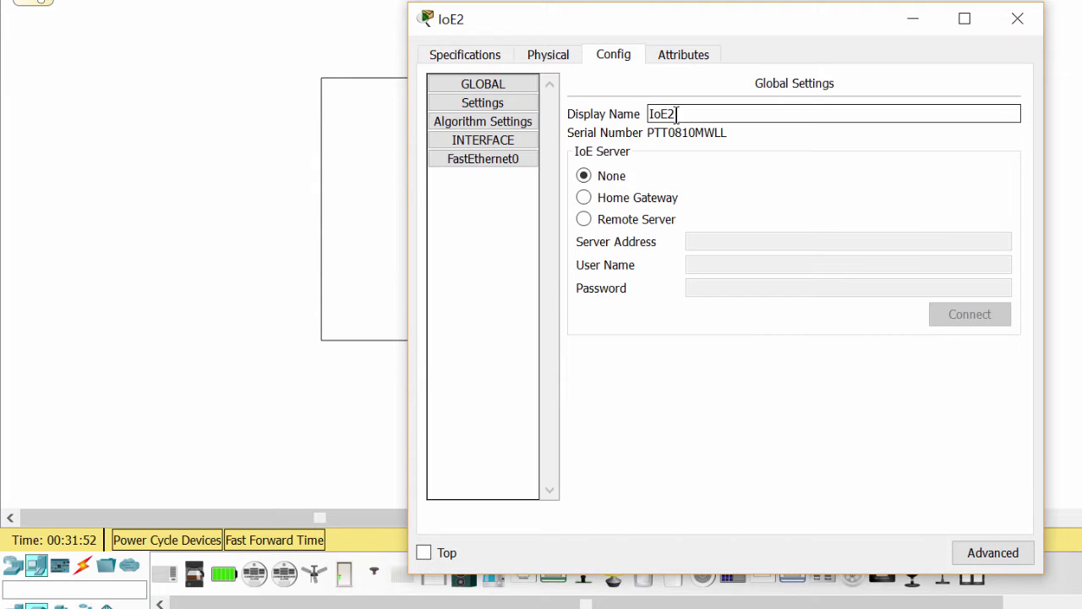
{"action": "left_click_drag", "start_coordinate": [678, 114], "coordinate": [634, 115]}
{"action": "type", "text": "Fan"}
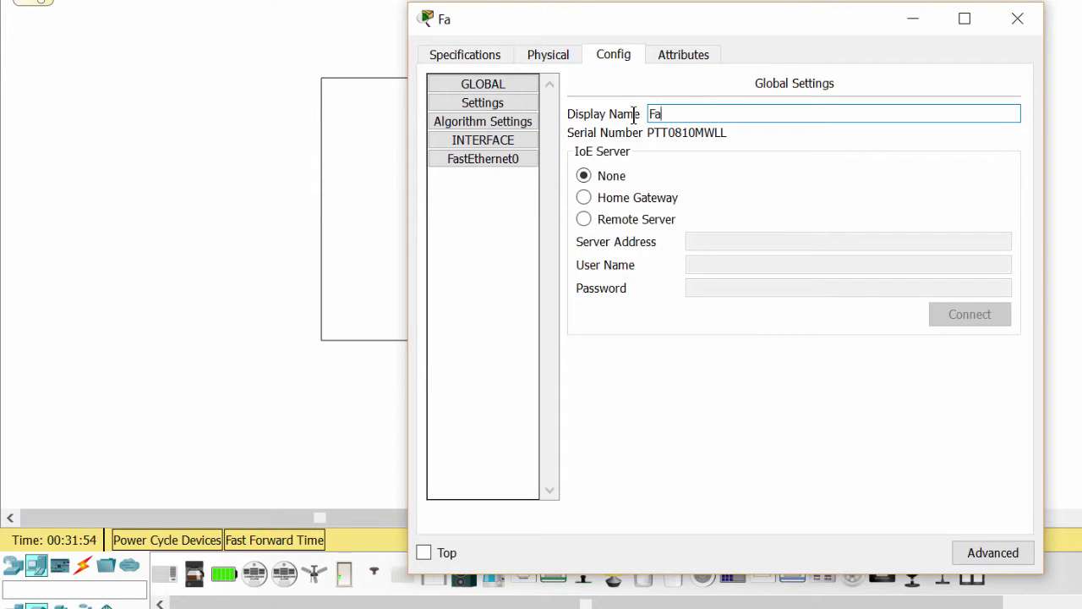
{"action": "left_click", "coordinate": [1017, 19]}
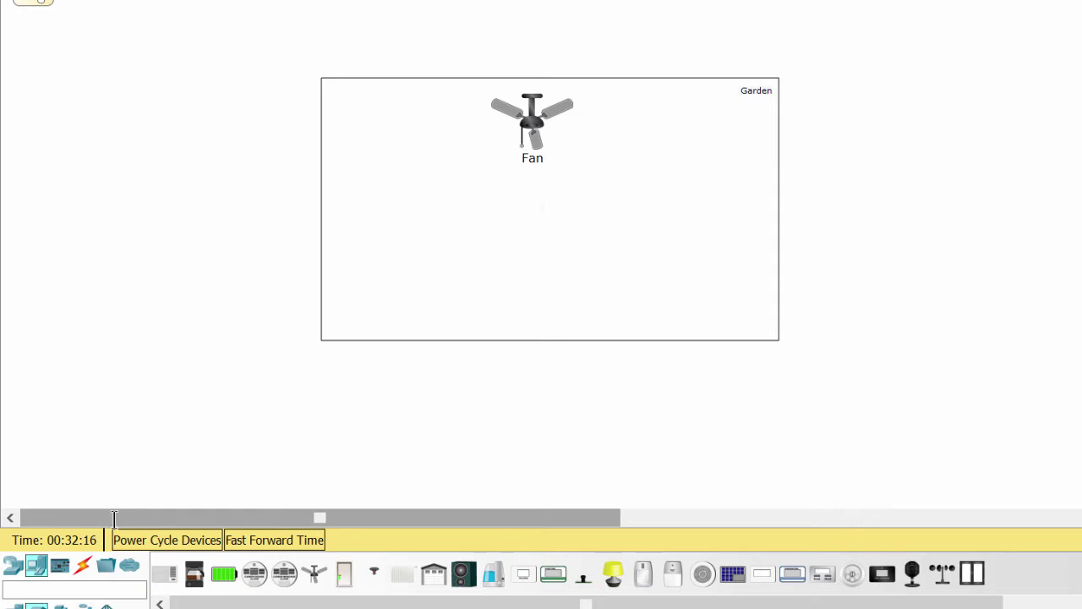
{"action": "left_click", "coordinate": [37, 565]}
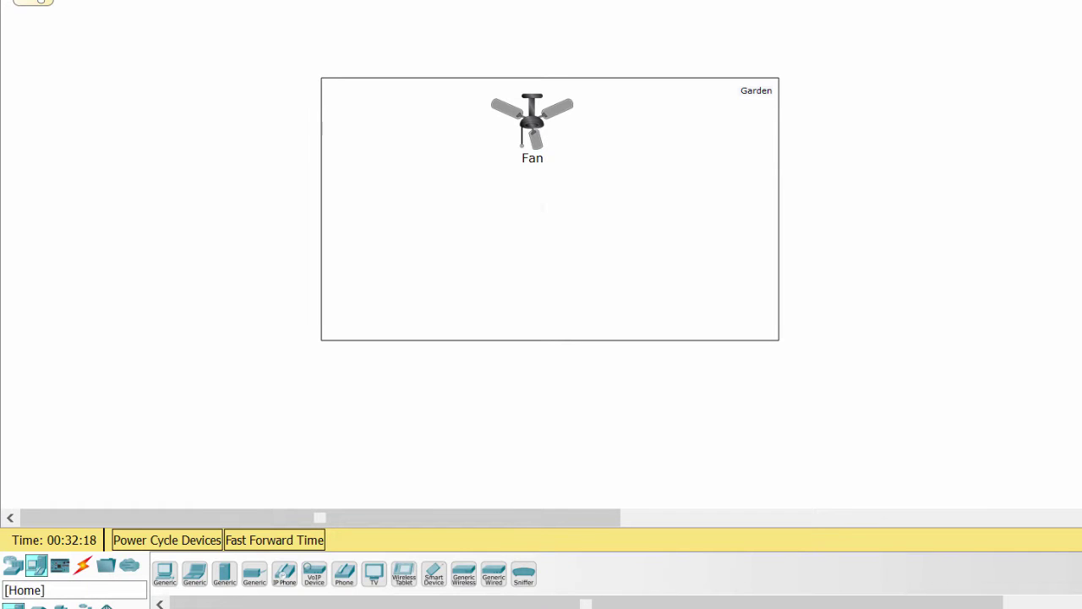
- Search devices for 'wind' and place a Wind Sensor in the Garden, left of the Fan
{"action": "left_click", "coordinate": [44, 604]}
{"action": "left_click", "coordinate": [53, 590]}
{"action": "type", "text": "w"}
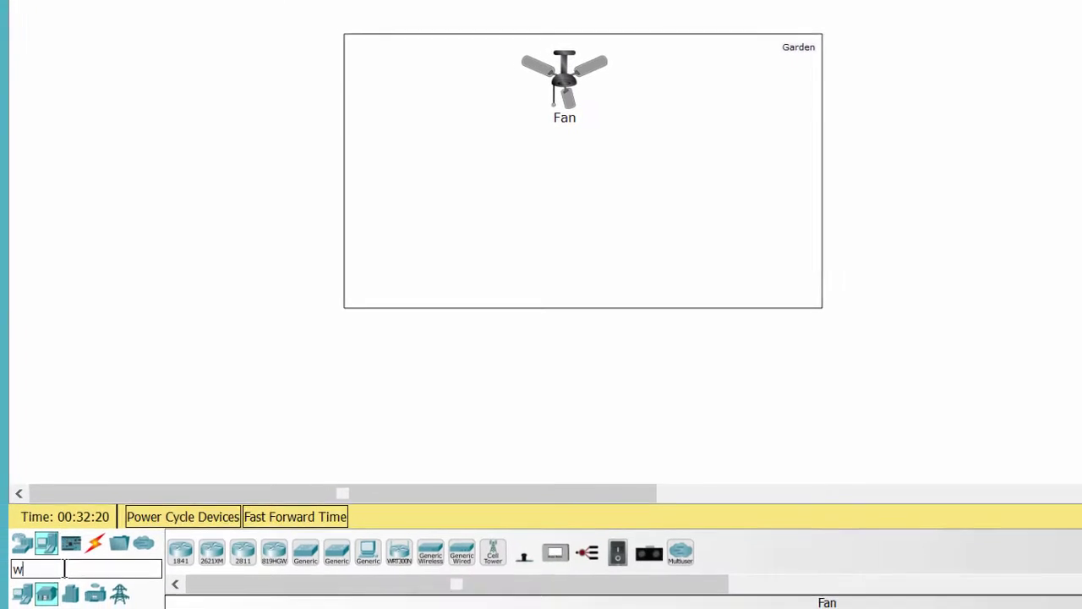
{"action": "type", "text": "ind"}
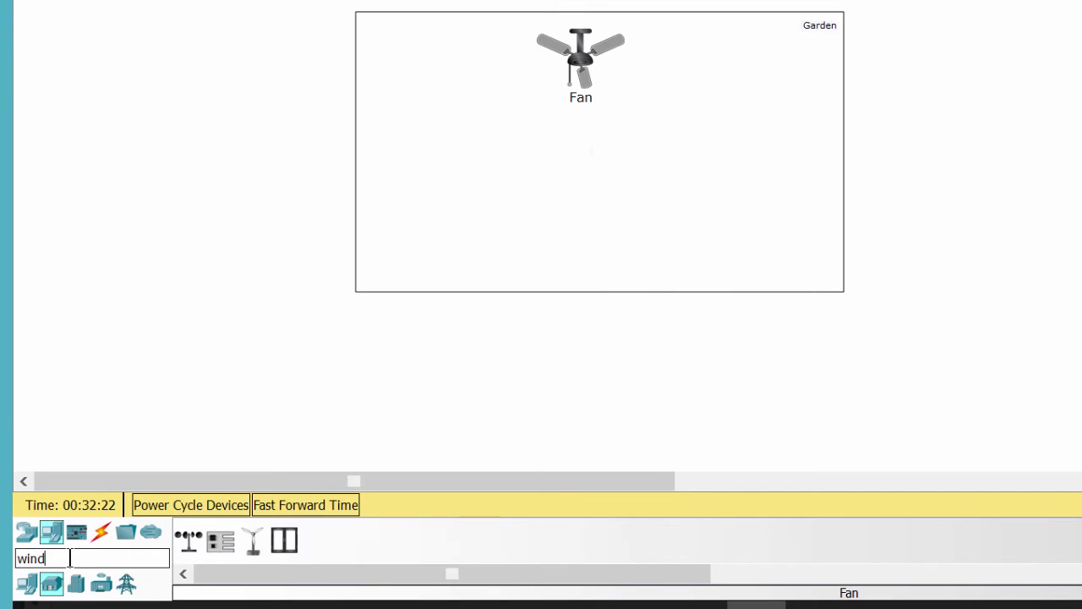
{"action": "left_click", "coordinate": [220, 545]}
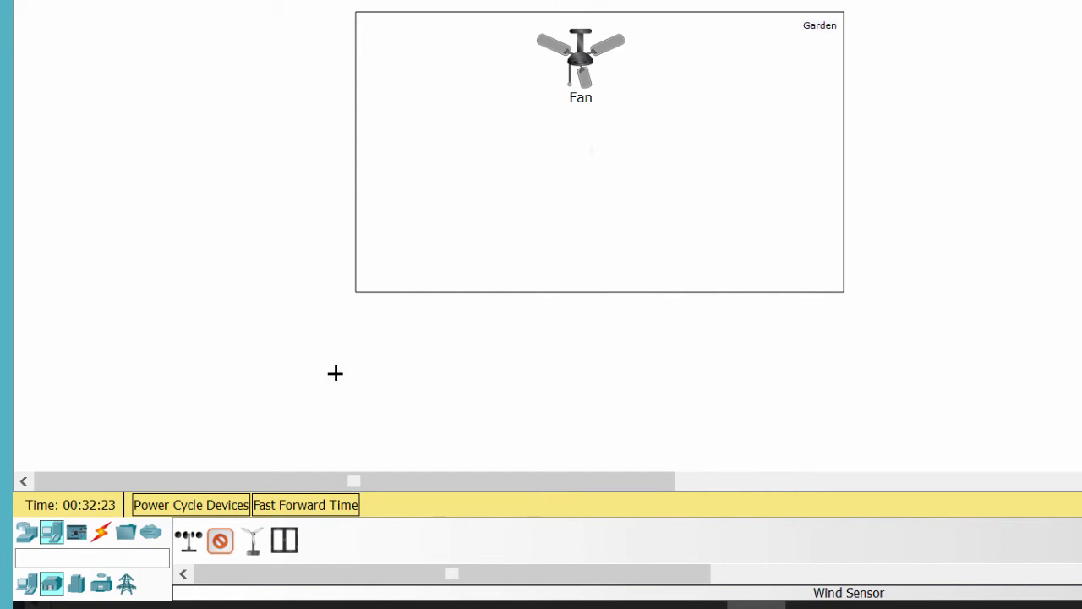
{"action": "left_click", "coordinate": [457, 131]}
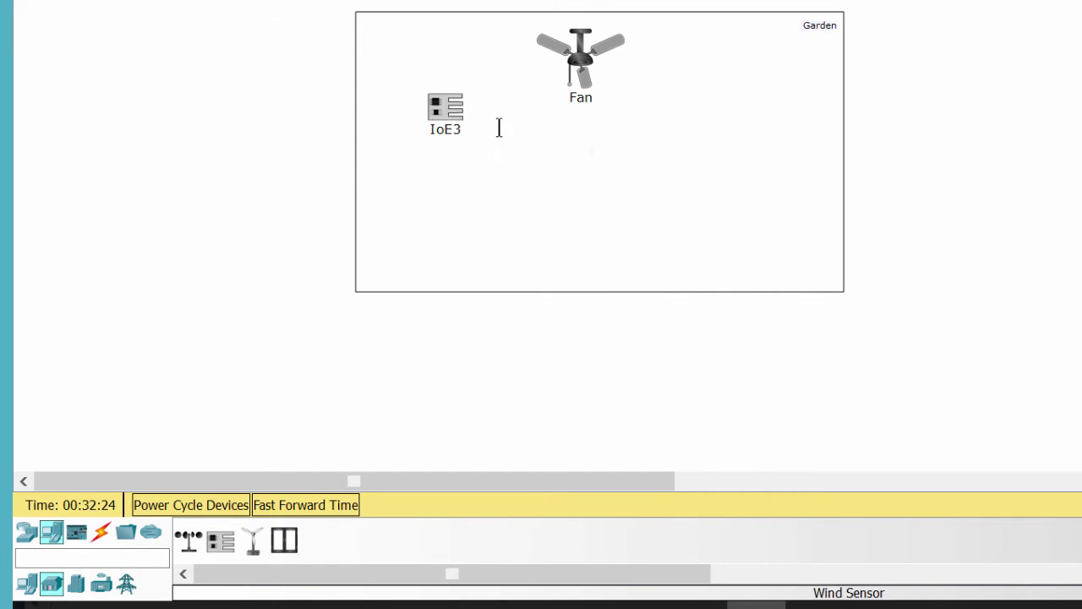
- Review the IoE3 sensor's specifications and attributes, then rename it 'wind sensor'
{"action": "left_click", "coordinate": [448, 114]}
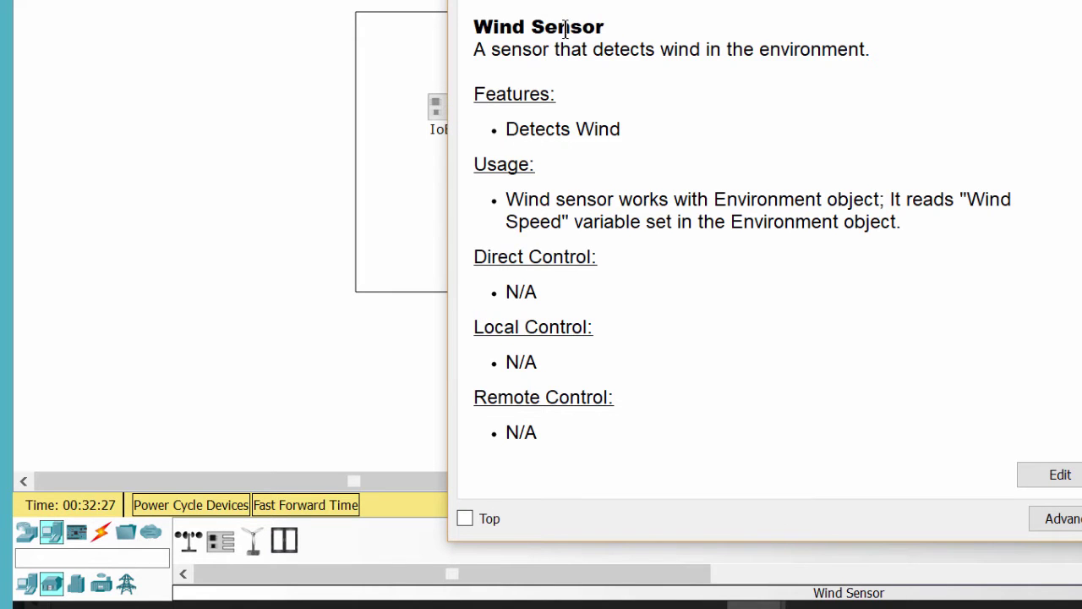
{"action": "left_click", "coordinate": [623, 2]}
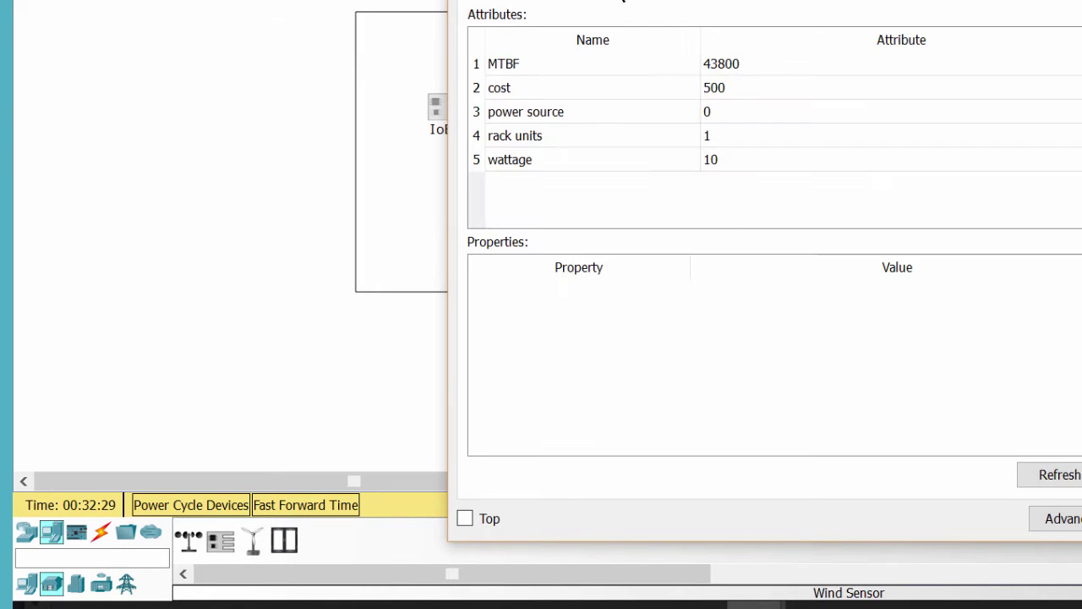
{"action": "left_click", "coordinate": [549, 2]}
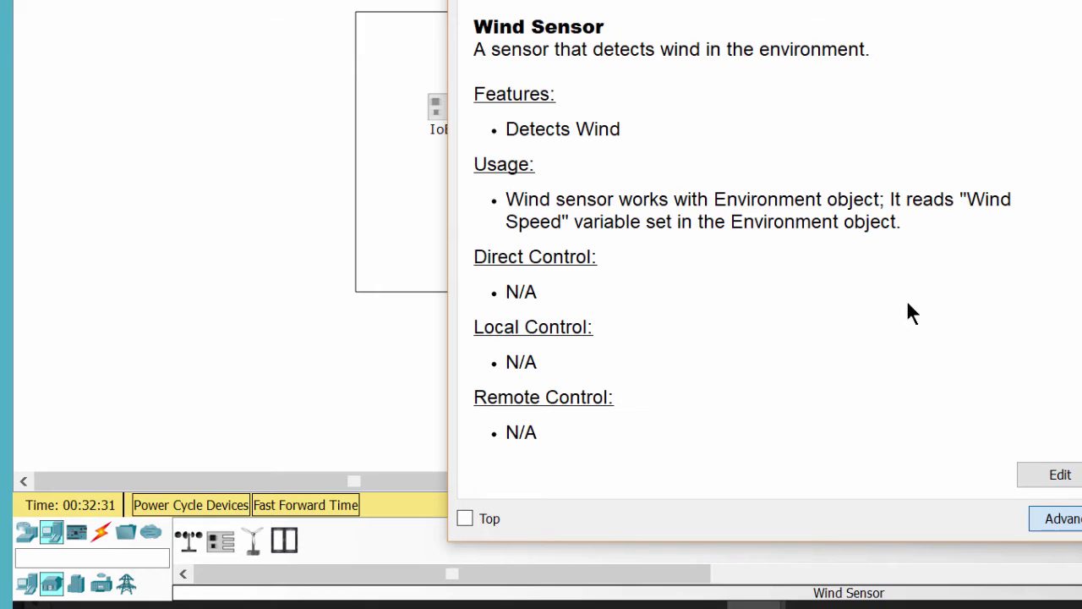
{"action": "left_click", "coordinate": [709, 5]}
{"action": "double_click", "coordinate": [755, 46]}
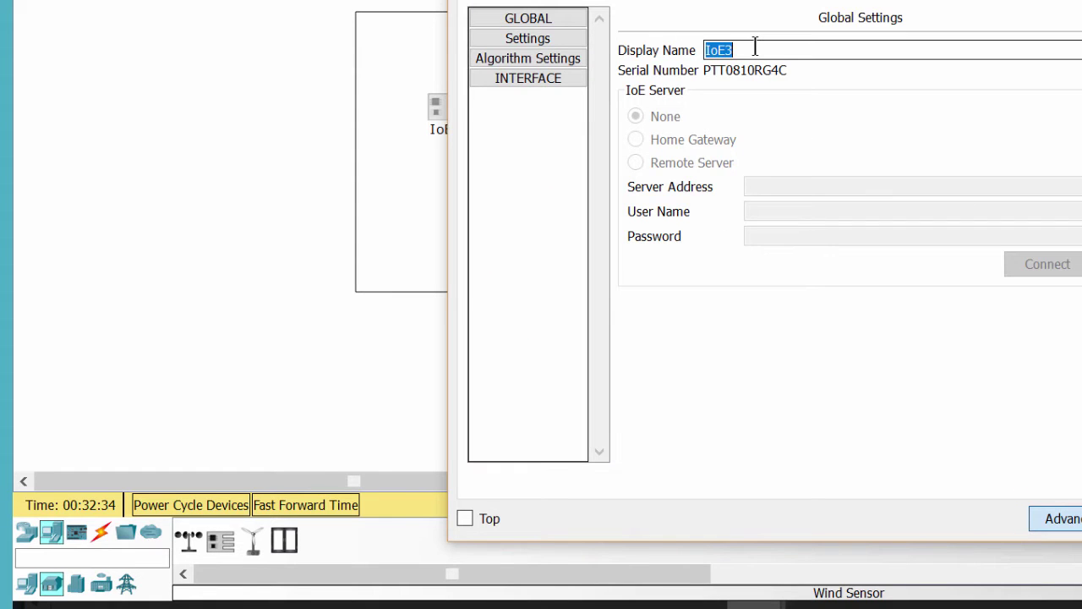
{"action": "type", "text": "wind sensor"}
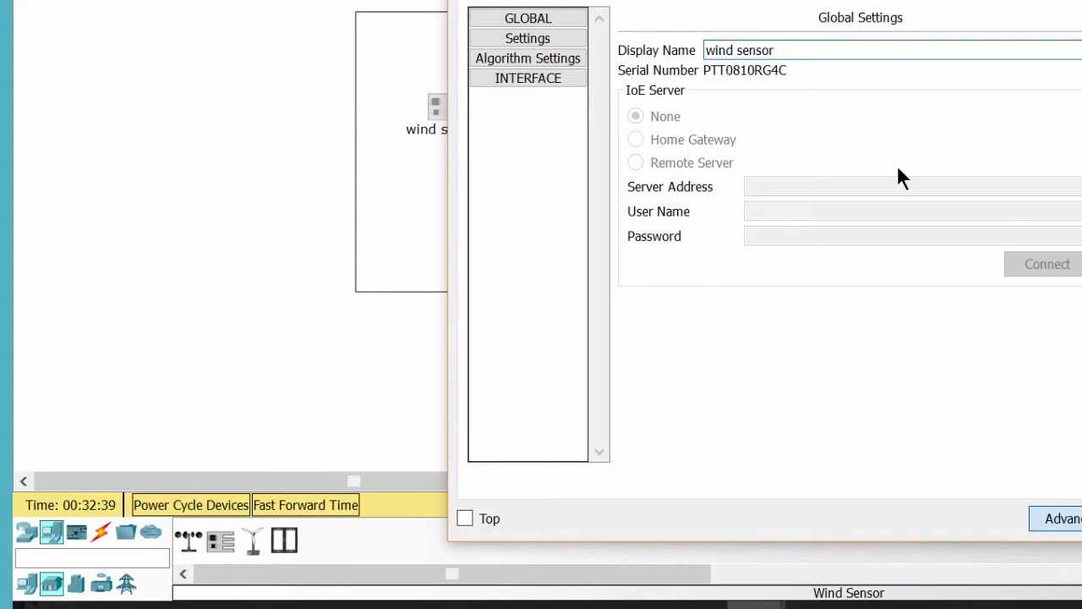
{"action": "left_click", "coordinate": [1046, 7]}
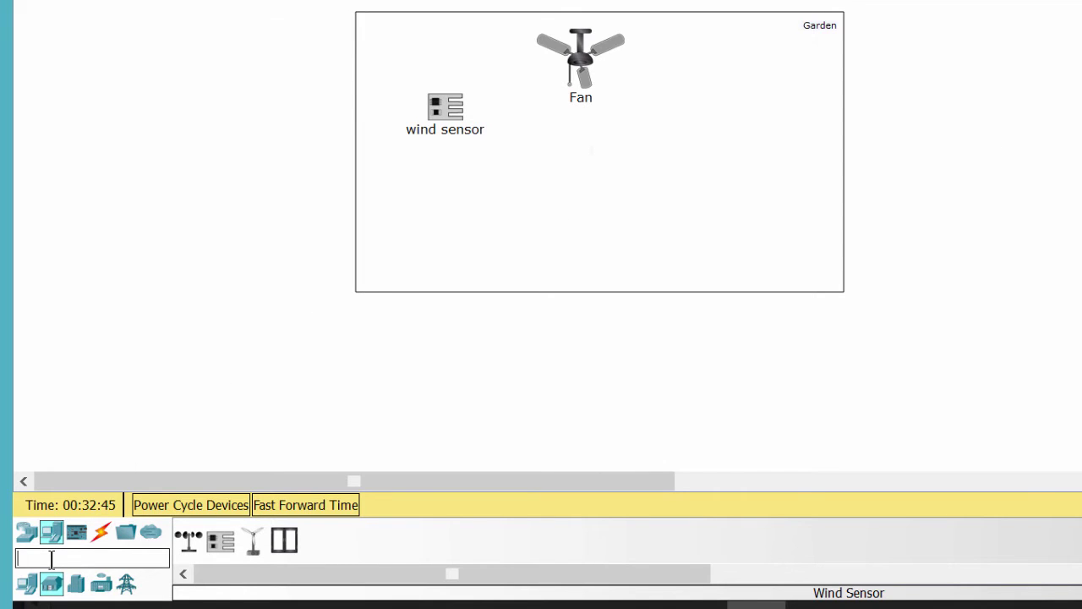
{"action": "type", "text": "motion"}
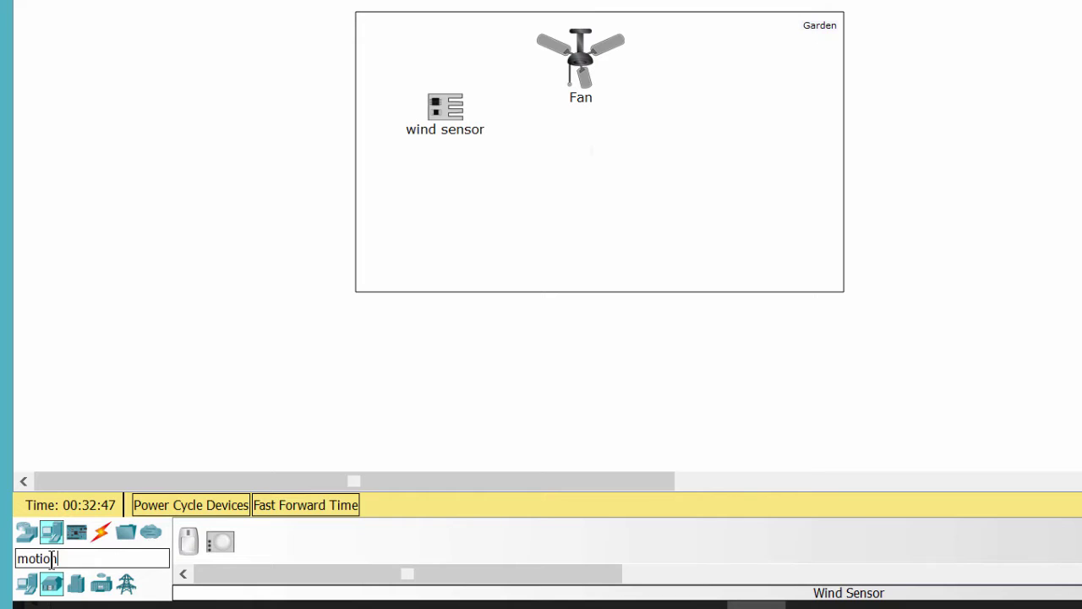
- Place a Motion Sensor, IoE4, in the Garden just below the Fan
{"action": "left_click", "coordinate": [221, 542]}
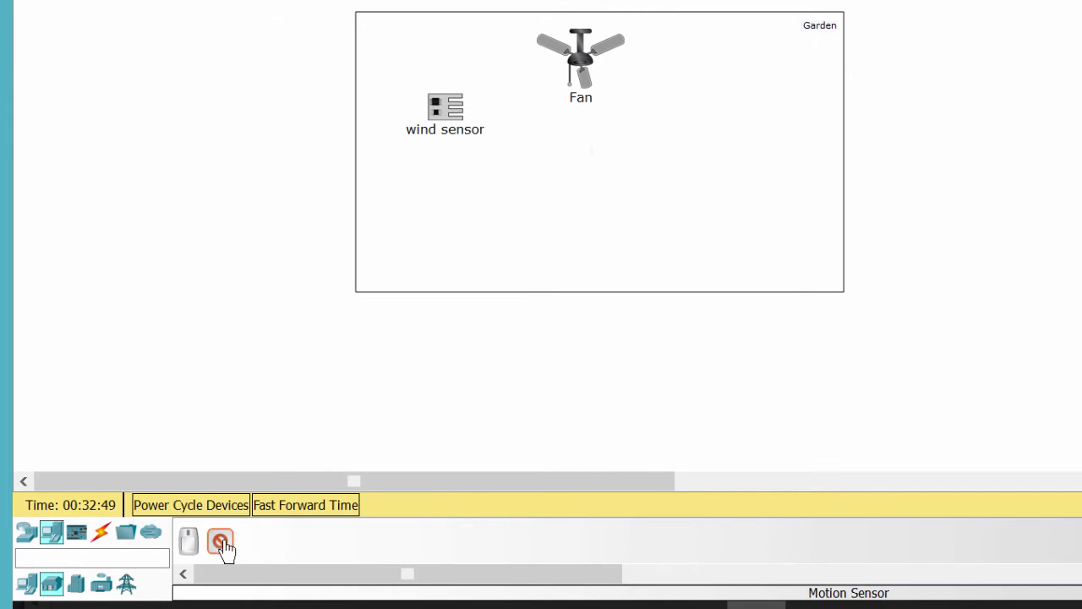
{"action": "left_click", "coordinate": [601, 182]}
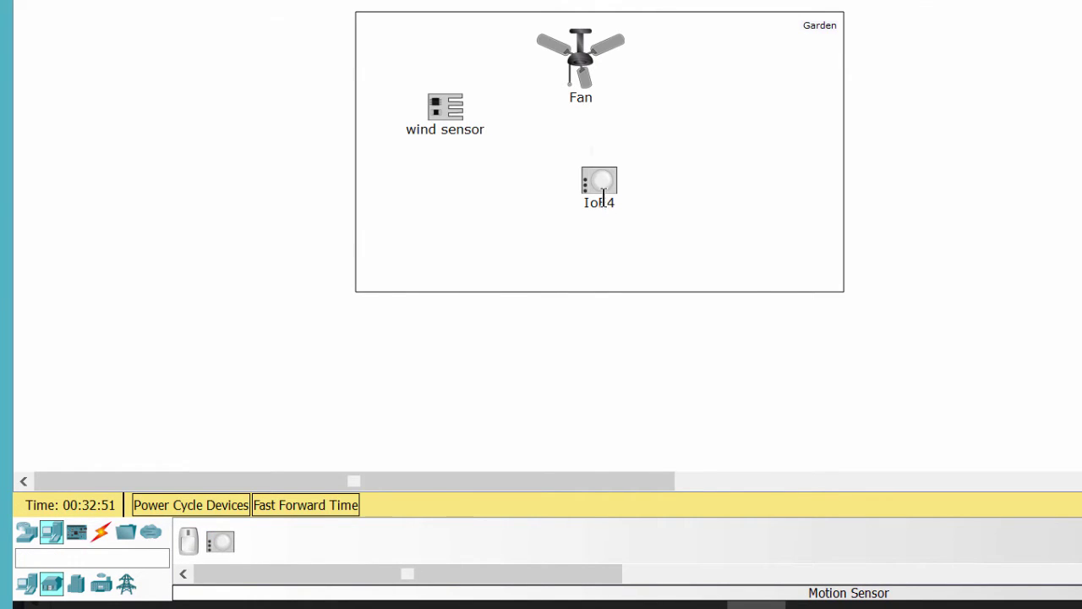
{"action": "left_click", "coordinate": [603, 200]}
{"action": "left_click", "coordinate": [605, 188]}
- Rename the IoE4 sensor's Display Name to 'motion sensor' and close its window
{"action": "left_click", "coordinate": [599, 185]}
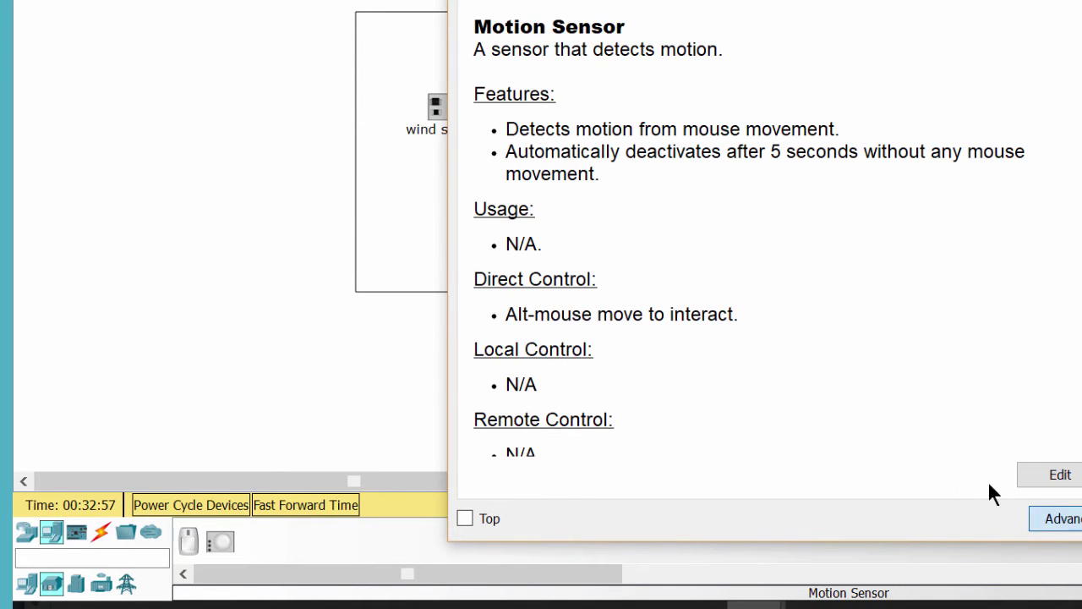
{"action": "left_click", "coordinate": [633, 2]}
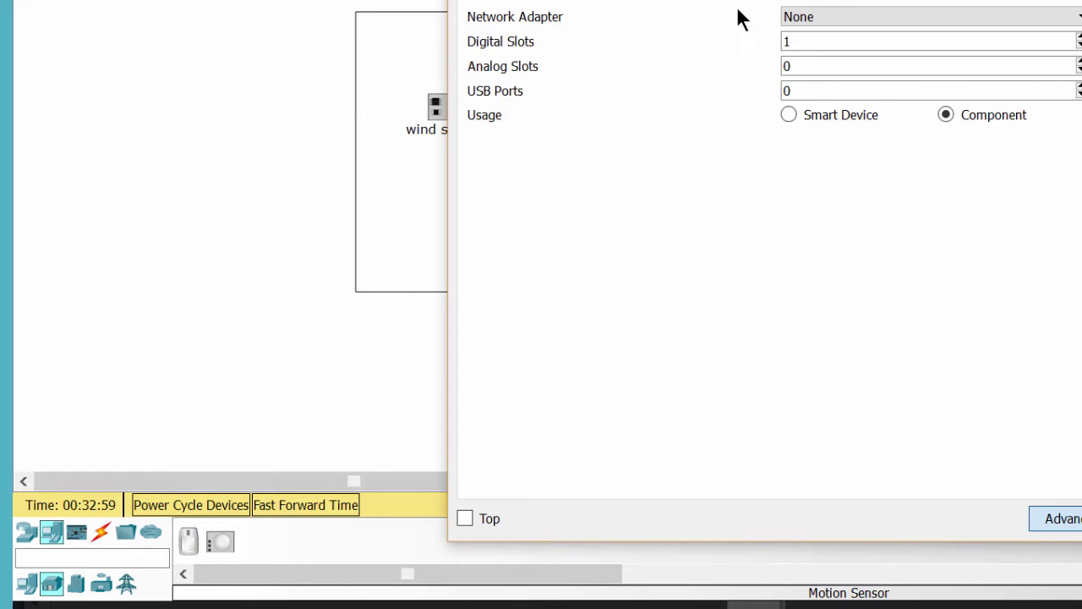
{"action": "left_click", "coordinate": [689, 3]}
{"action": "double_click", "coordinate": [756, 49]}
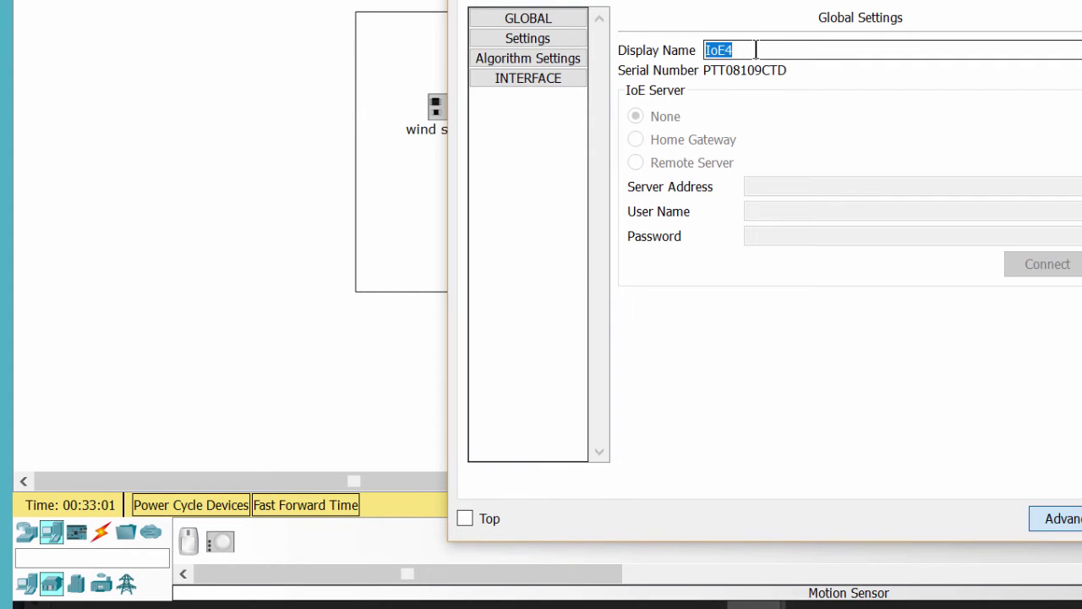
{"action": "type", "text": "motion sensor"}
{"action": "key", "text": "alt+F4"}
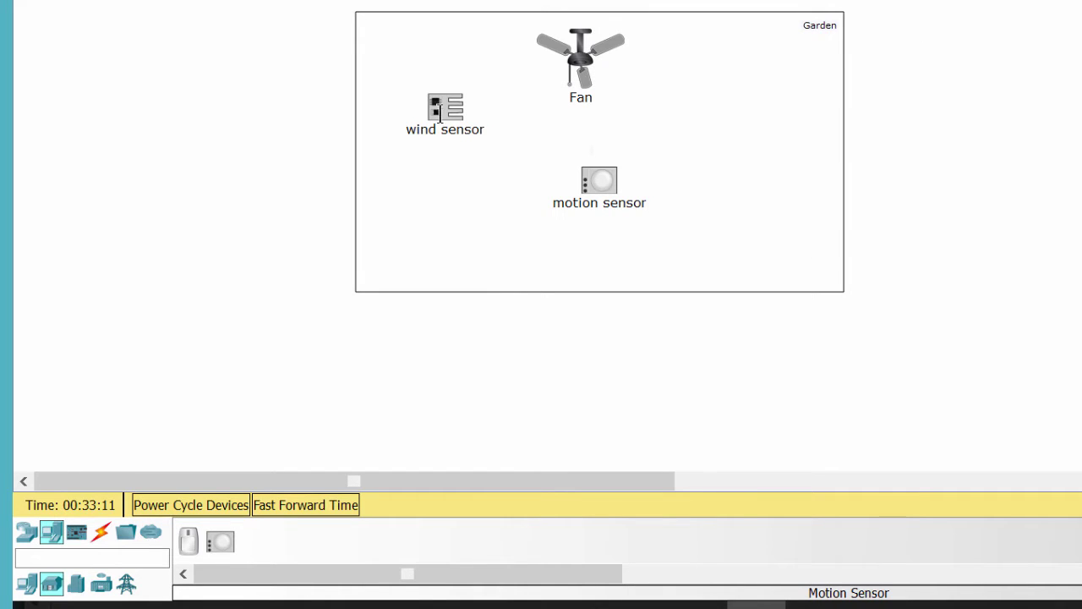
- Move the wind sensor up-left and the motion sensor to the Garden's upper right, flanking the Fan
{"action": "left_click_drag", "start_coordinate": [440, 115], "coordinate": [415, 90]}
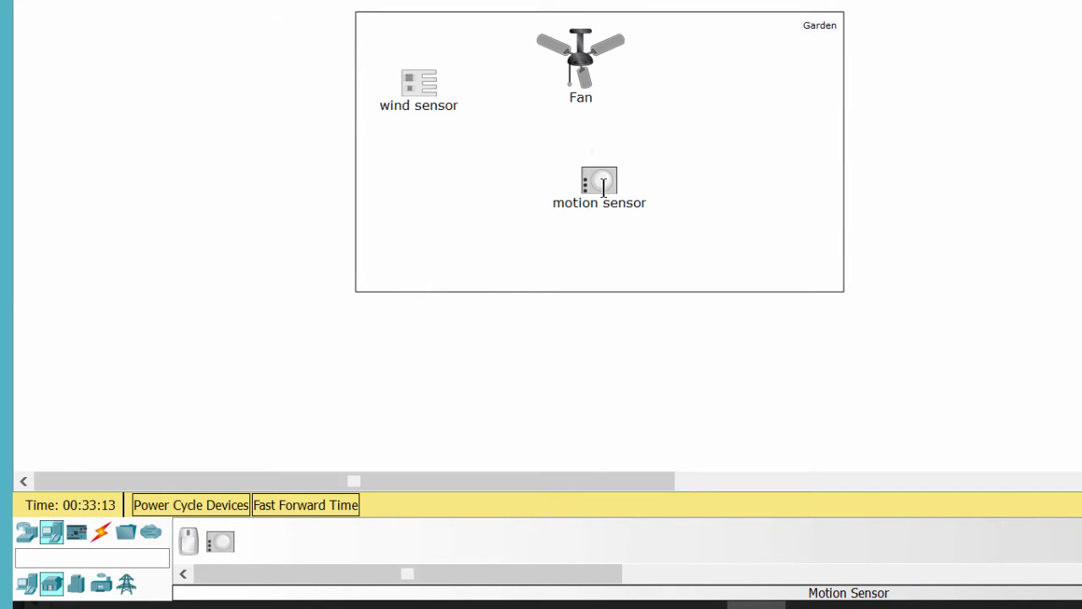
{"action": "left_click_drag", "start_coordinate": [603, 186], "coordinate": [746, 87]}
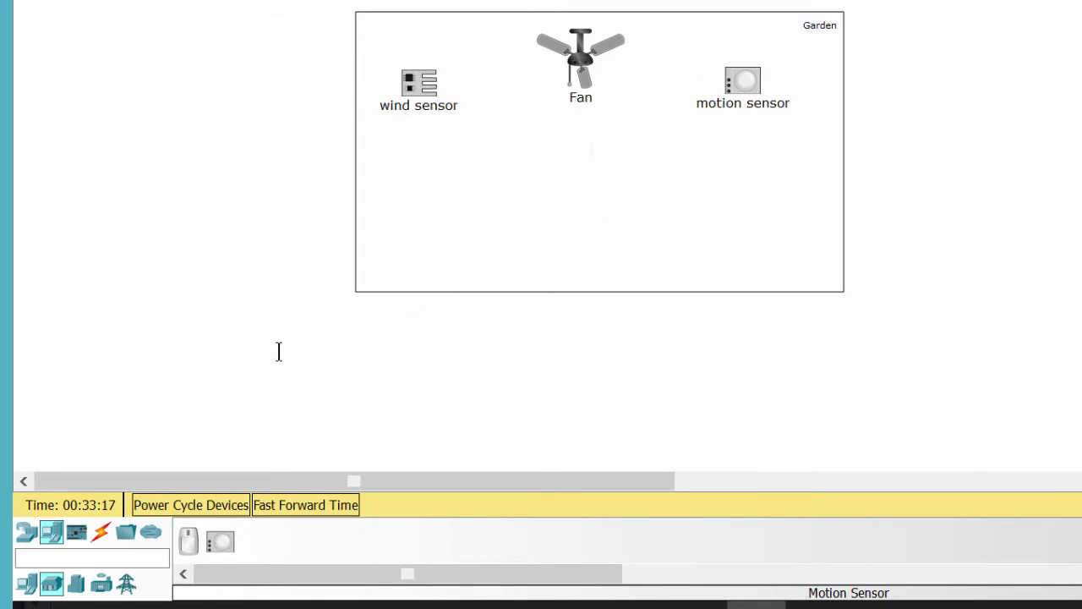
{"action": "left_click", "coordinate": [76, 533]}
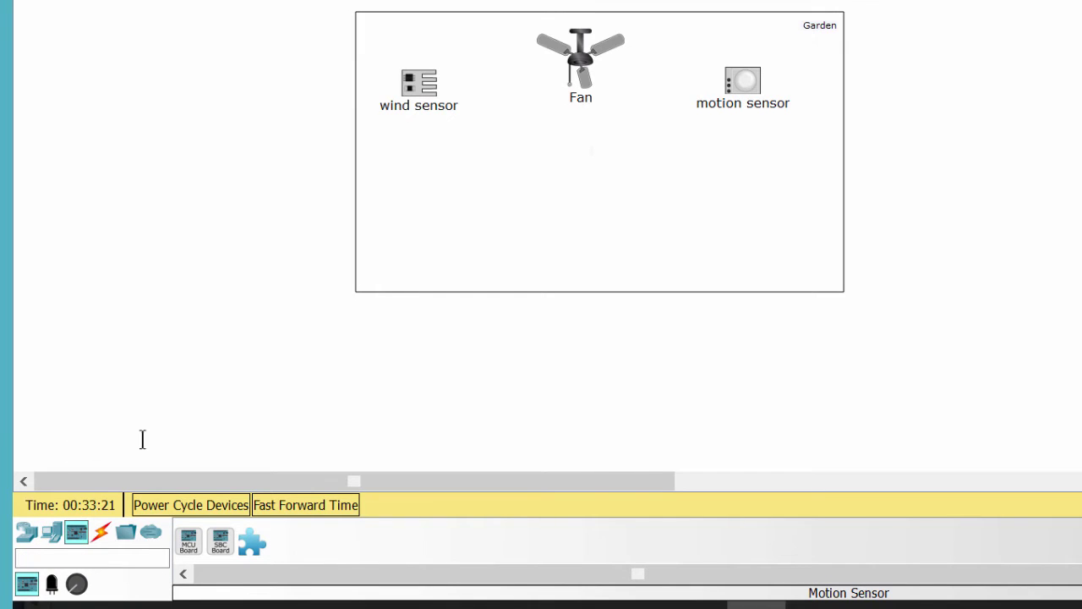
- Place an SBC Board, SBC1, in the middle of the Garden below the Fan
{"action": "left_click", "coordinate": [221, 543]}
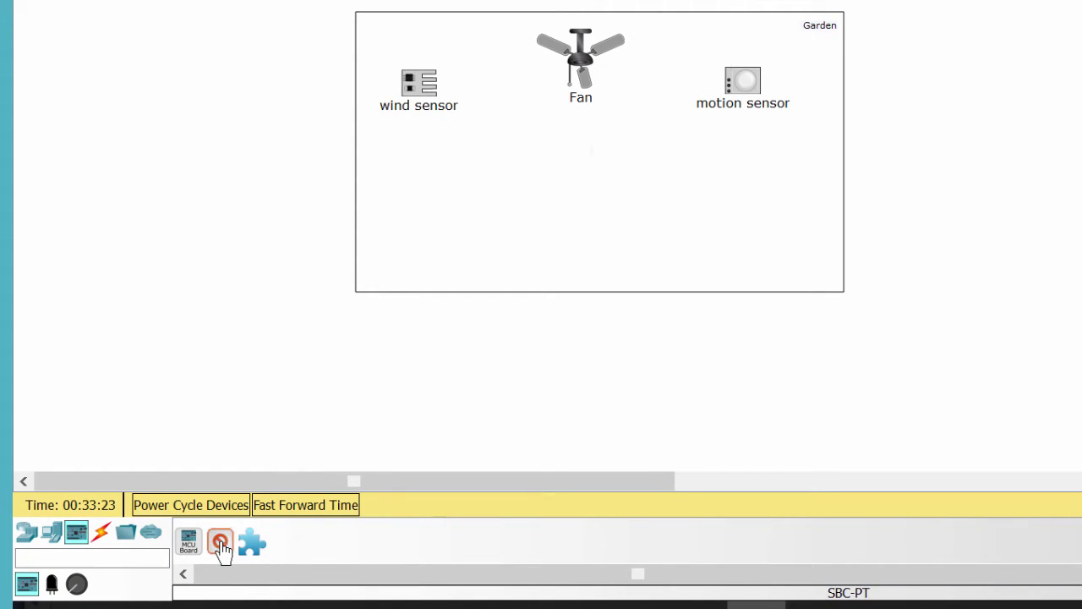
{"action": "left_click", "coordinate": [581, 203]}
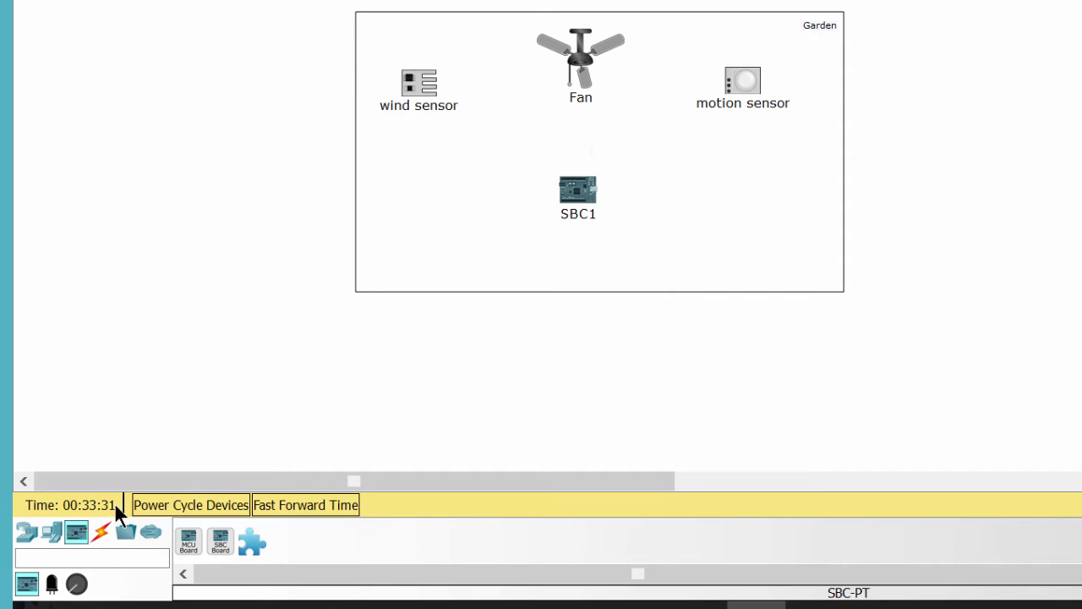
{"action": "left_click", "coordinate": [101, 533]}
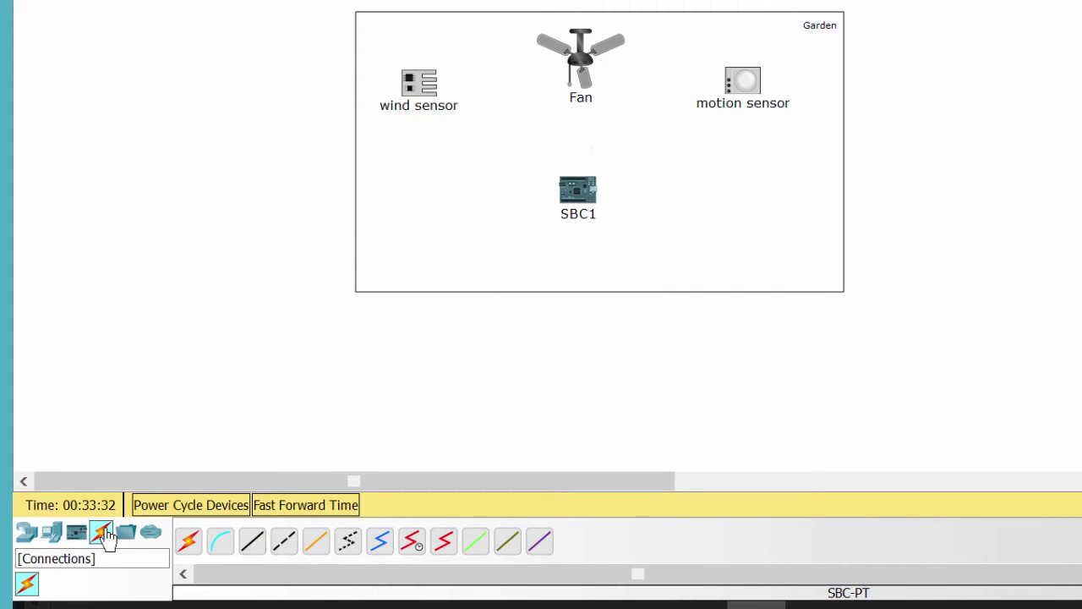
- Wire the wind sensor's D0 port to SBC1's D0 with an IoE custom cable
{"action": "left_click", "coordinate": [507, 543]}
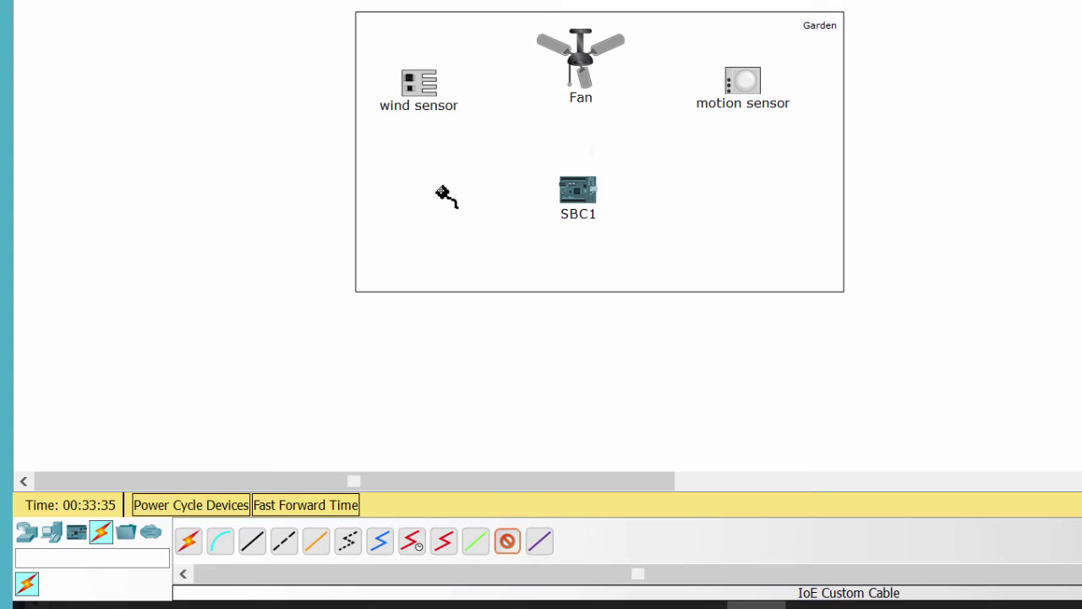
{"action": "left_click", "coordinate": [425, 91]}
{"action": "left_click", "coordinate": [457, 100]}
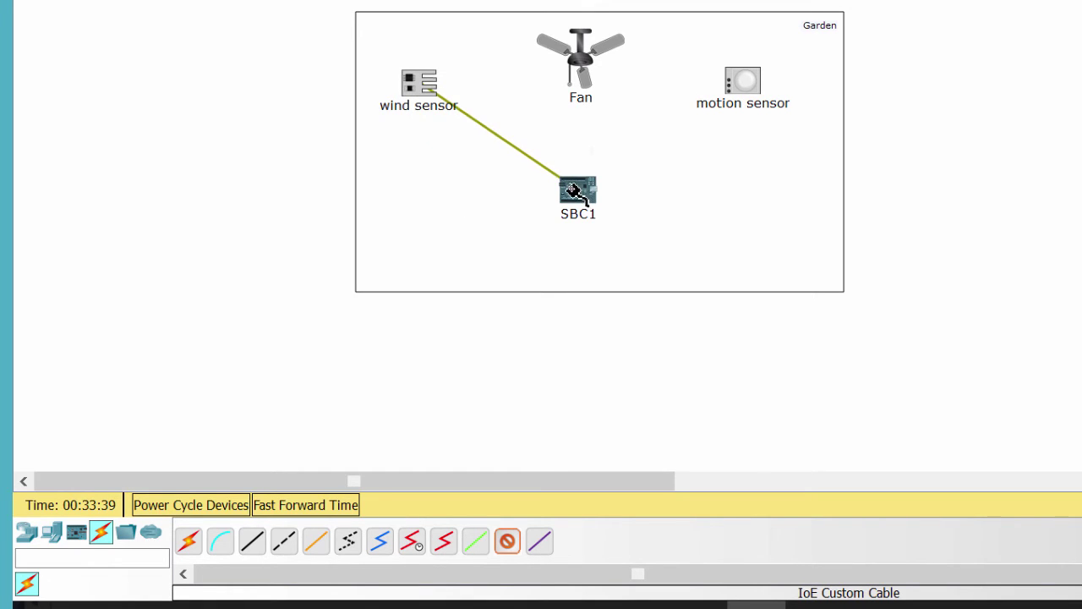
{"action": "left_click", "coordinate": [573, 194]}
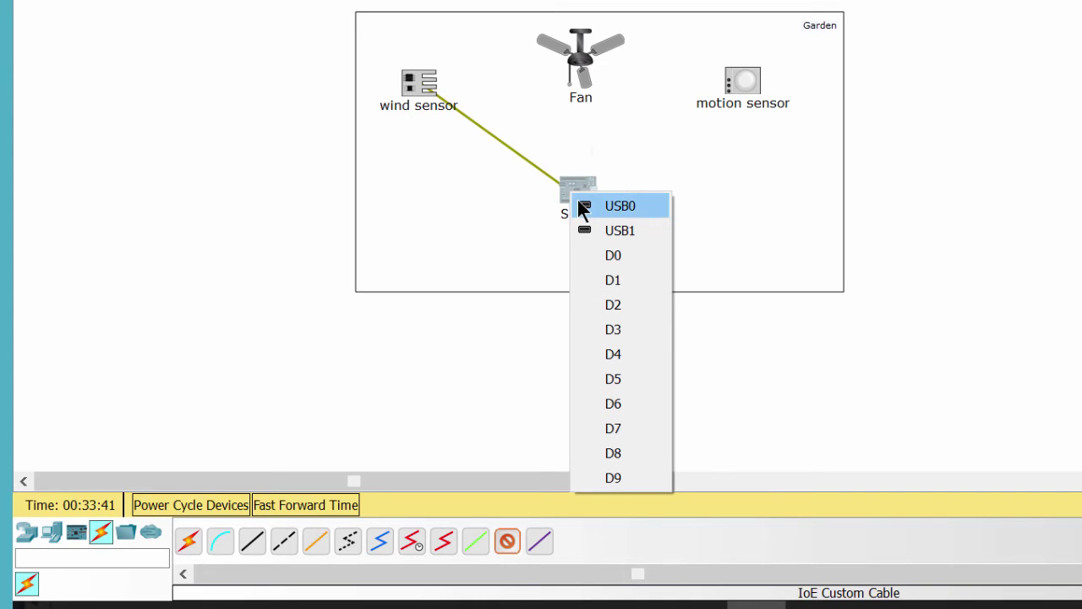
{"action": "left_click", "coordinate": [614, 258]}
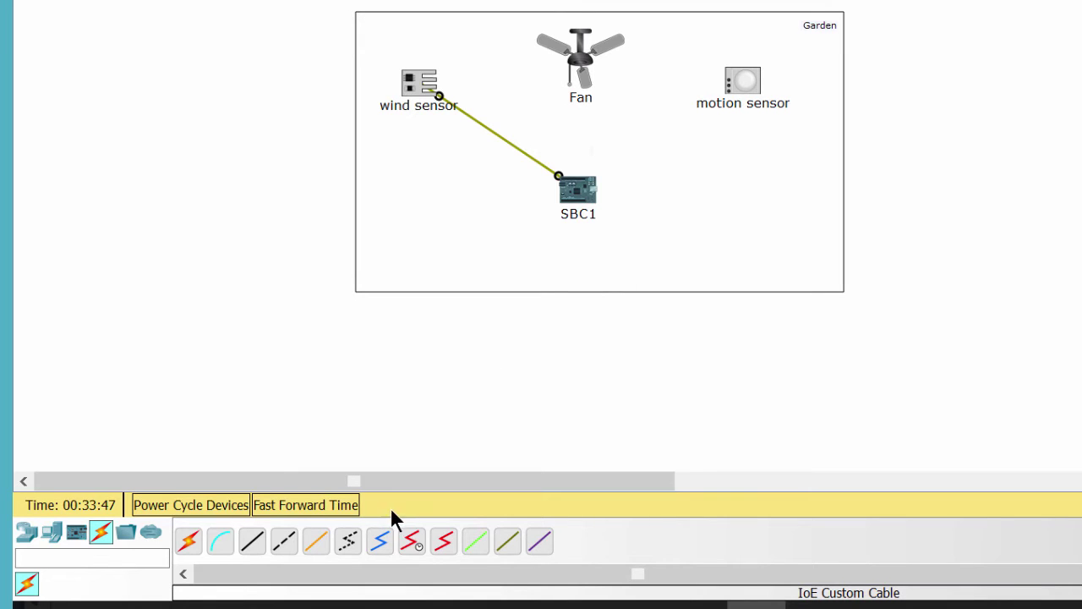
- Wire the motion sensor's D0 port to SBC1's D1 with an IoE custom cable
{"action": "left_click", "coordinate": [512, 548]}
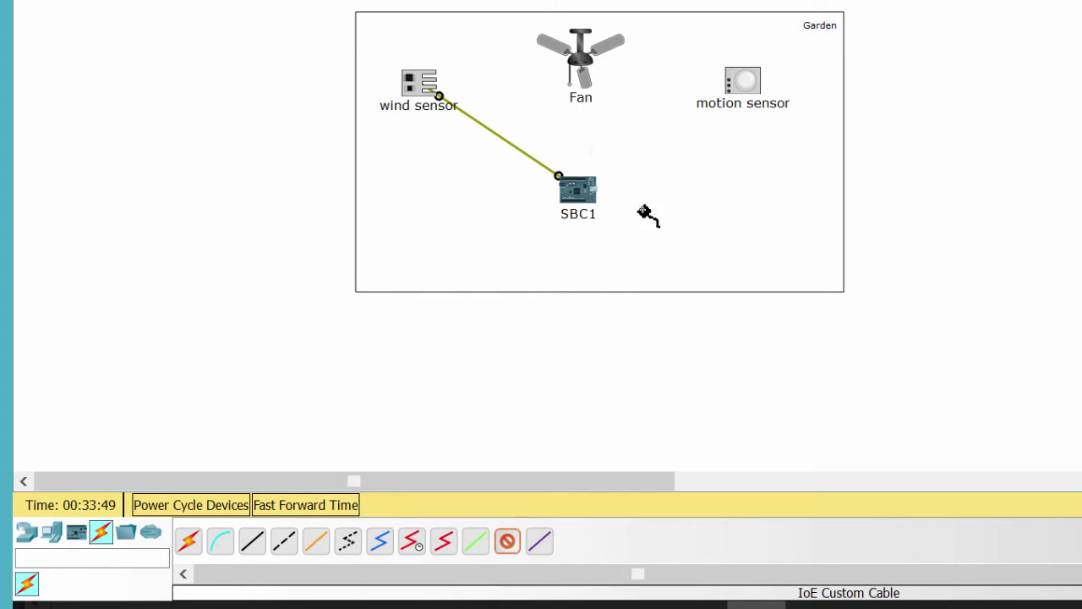
{"action": "left_click", "coordinate": [748, 100]}
{"action": "left_click", "coordinate": [765, 106]}
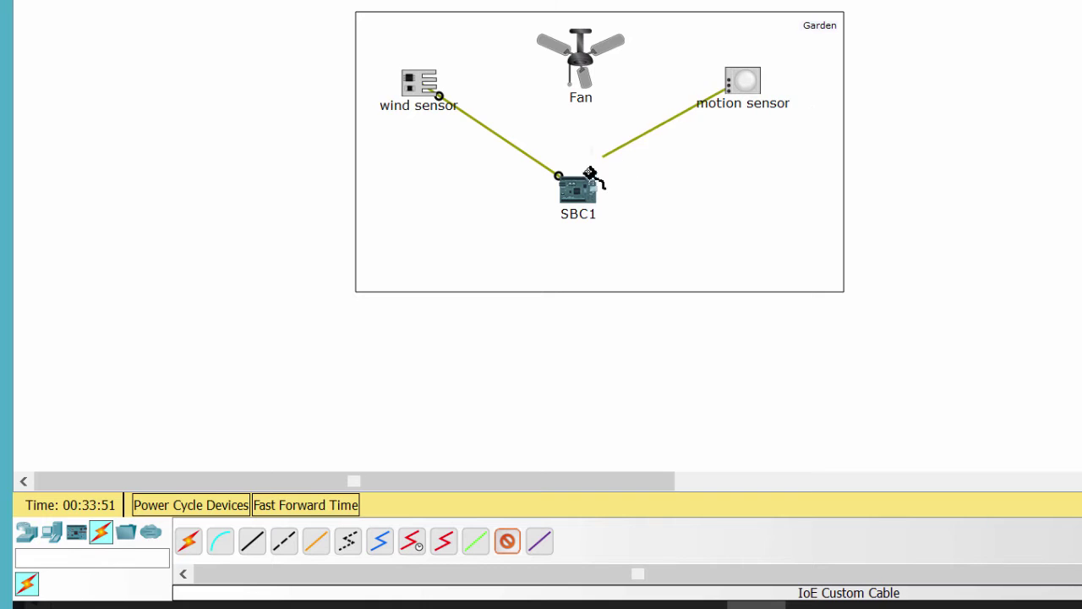
{"action": "left_click", "coordinate": [585, 190]}
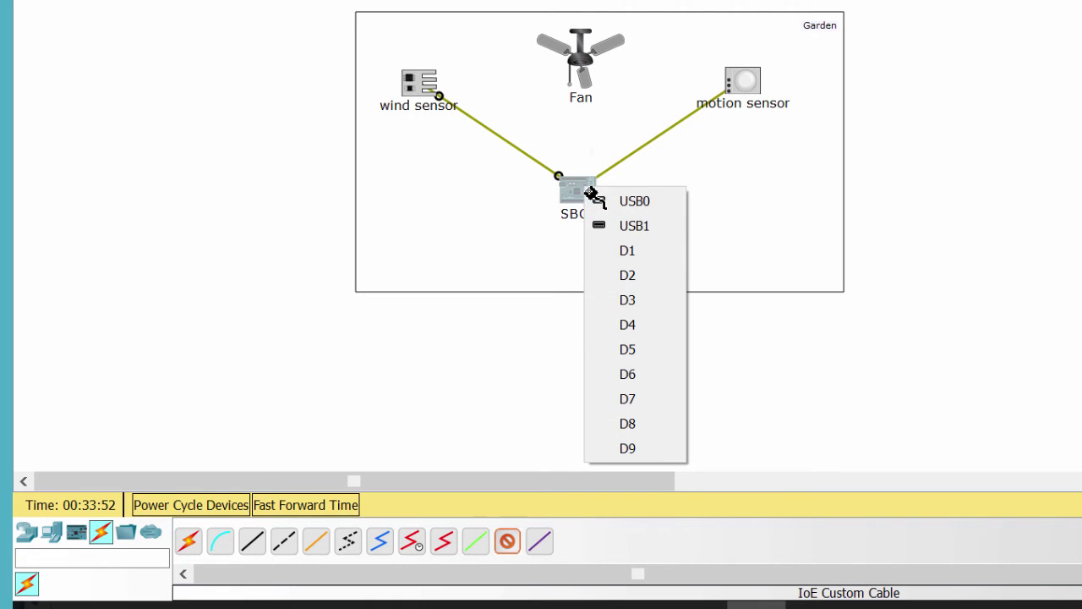
{"action": "left_click", "coordinate": [627, 251]}
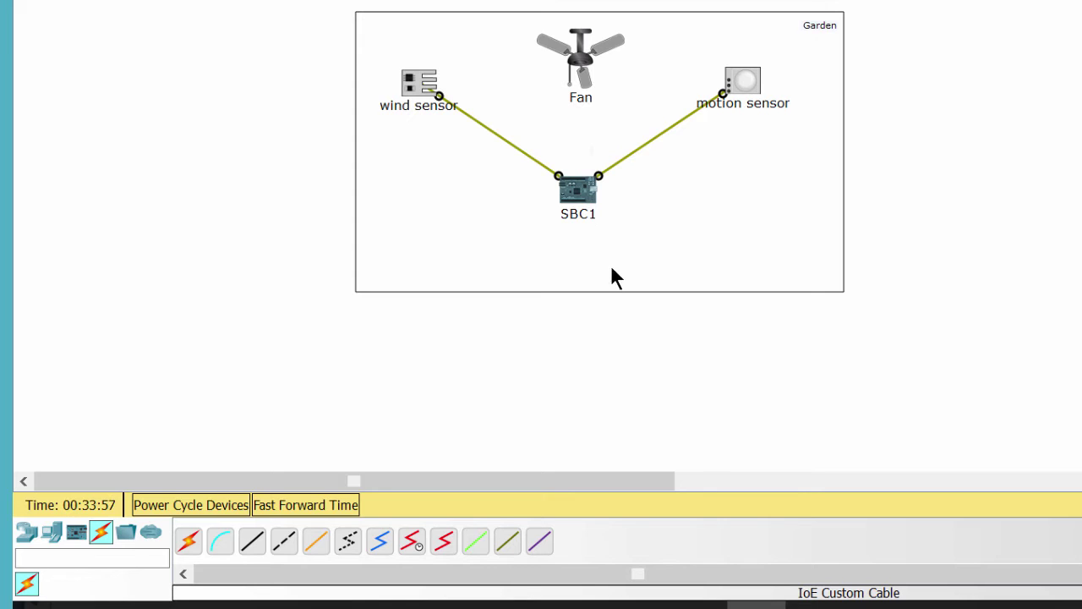
{"action": "left_click", "coordinate": [507, 544]}
- Remove the wind sensor cable and connect the Fan's D0 port to SBC1's D0
{"action": "left_click", "coordinate": [519, 152]}
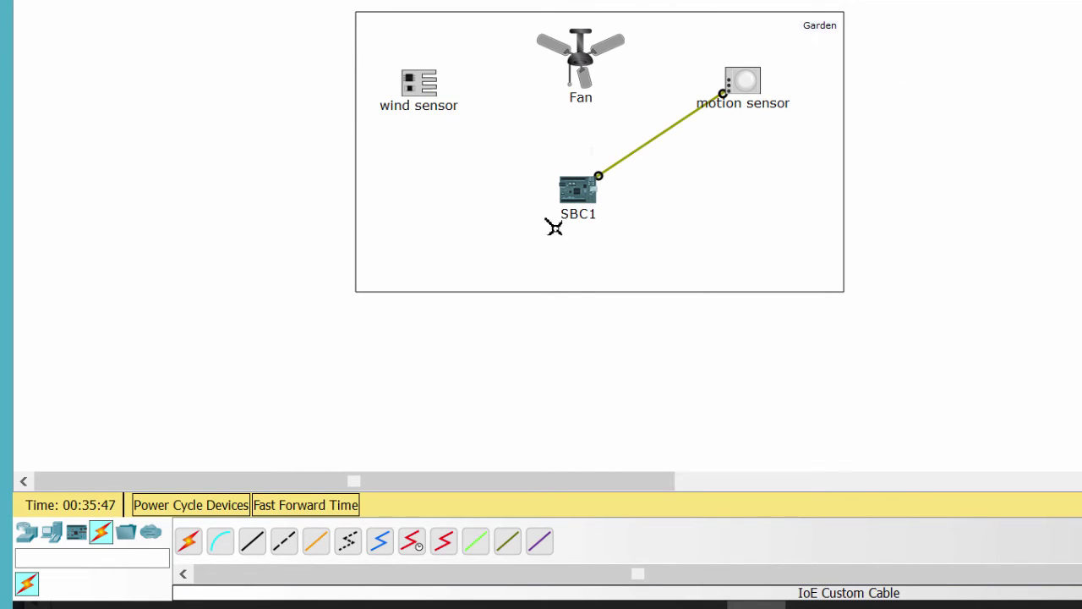
{"action": "left_click", "coordinate": [508, 541]}
{"action": "left_click", "coordinate": [588, 76]}
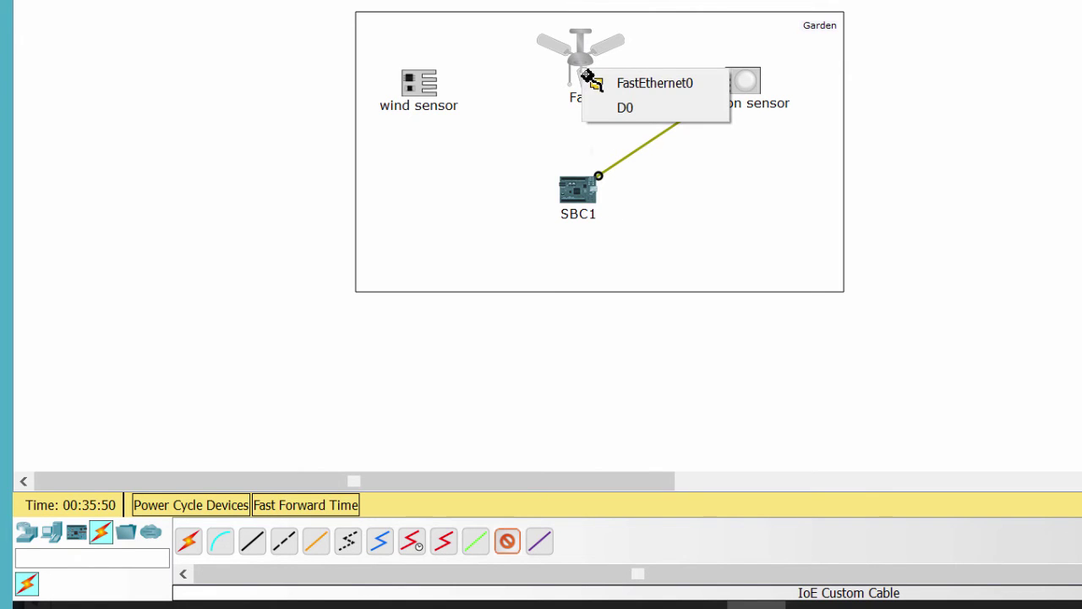
{"action": "left_click", "coordinate": [602, 107]}
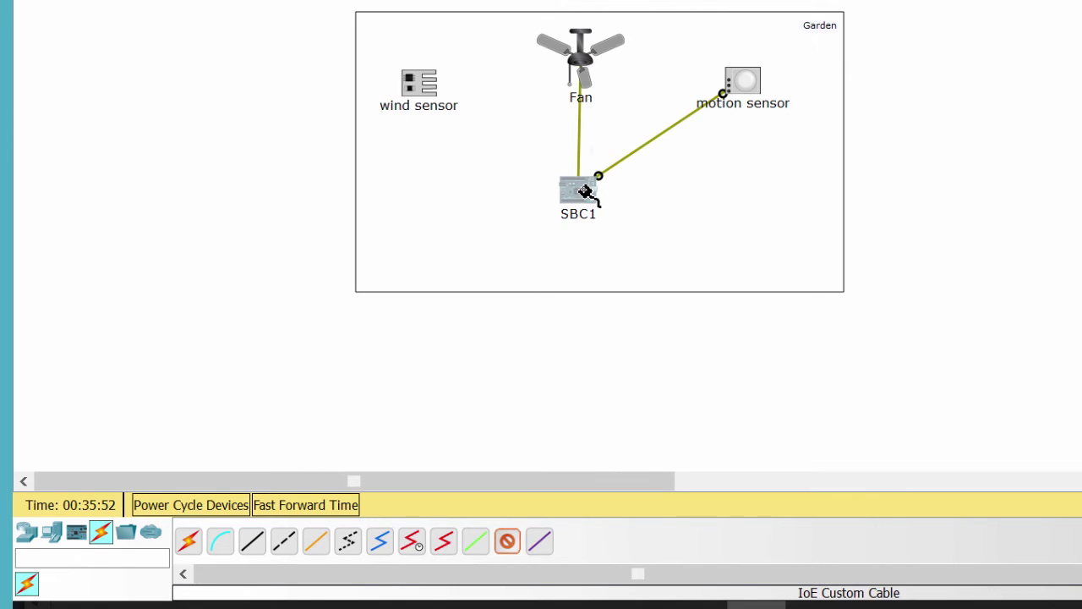
{"action": "left_click", "coordinate": [585, 191]}
{"action": "left_click", "coordinate": [622, 249]}
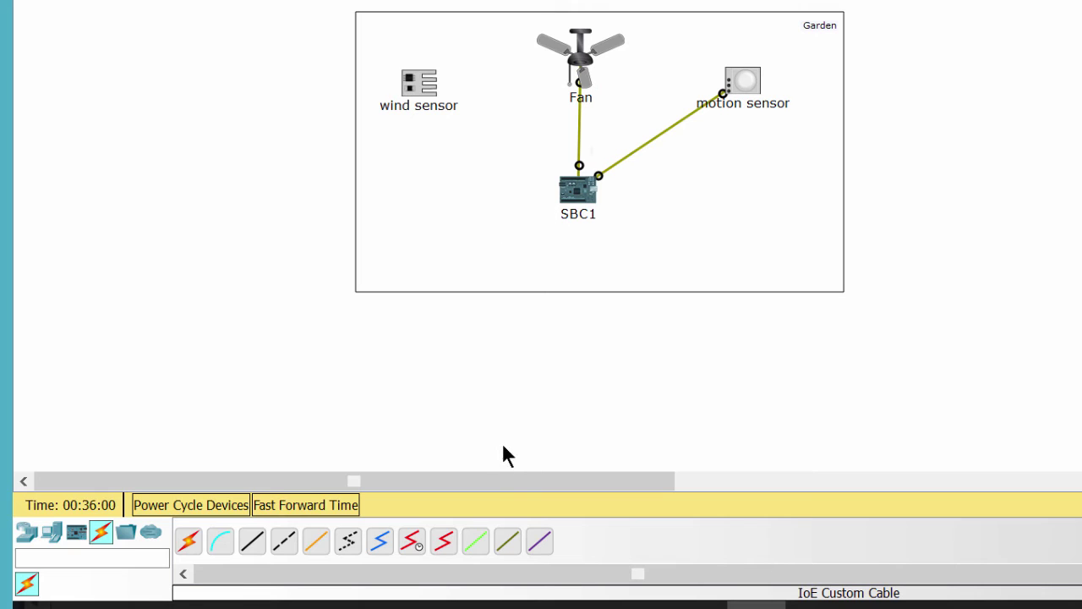
- Connect the wind sensor's D0 port to SBC1's D2 with an IoE custom cable
{"action": "left_click", "coordinate": [509, 545]}
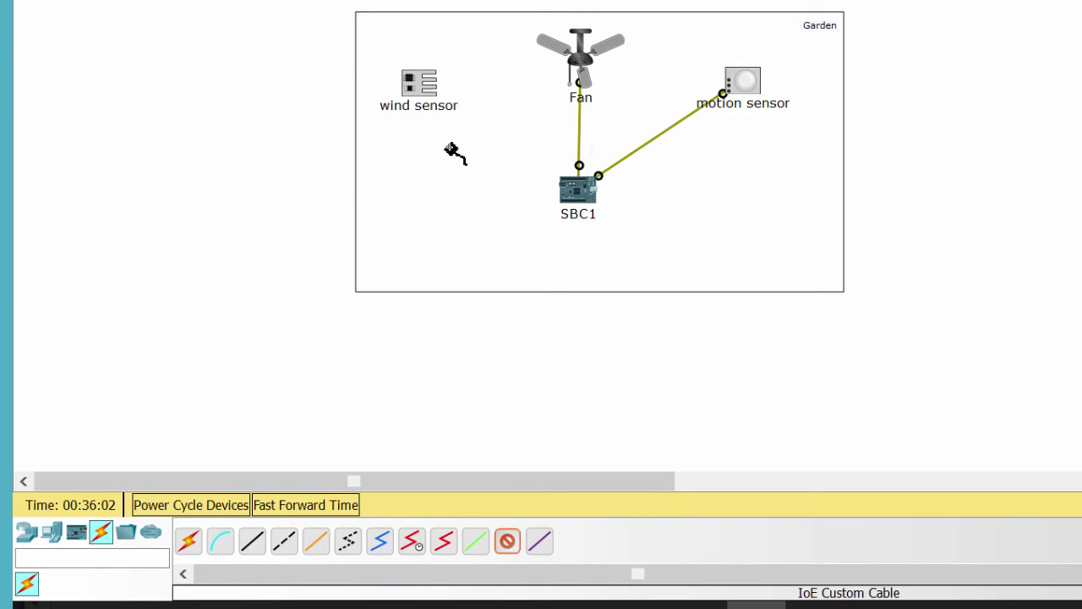
{"action": "left_click", "coordinate": [433, 99]}
{"action": "left_click", "coordinate": [457, 113]}
{"action": "left_click", "coordinate": [579, 198]}
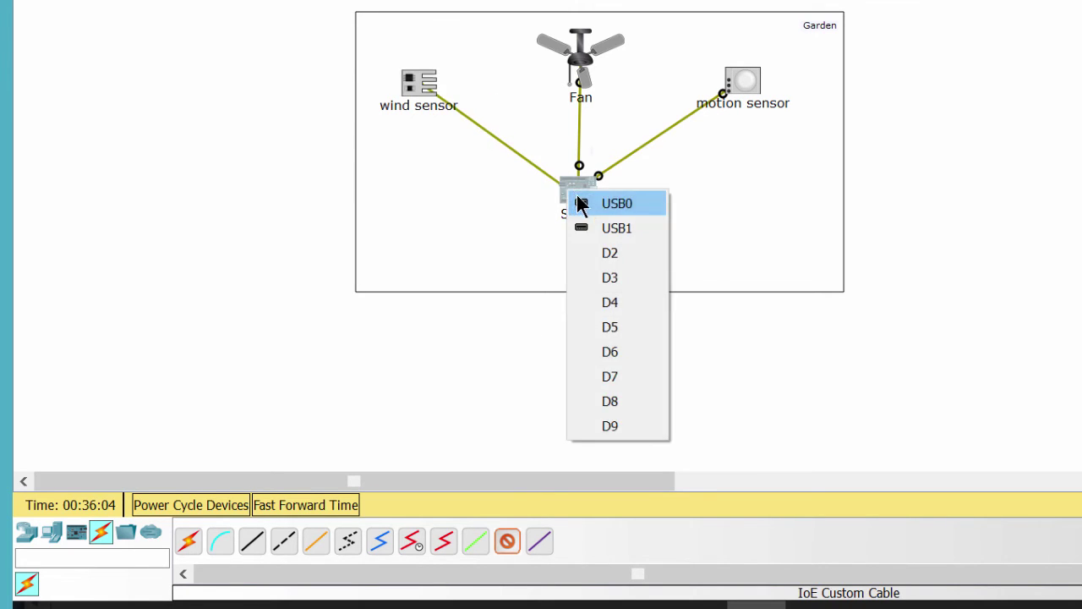
{"action": "left_click", "coordinate": [611, 250]}
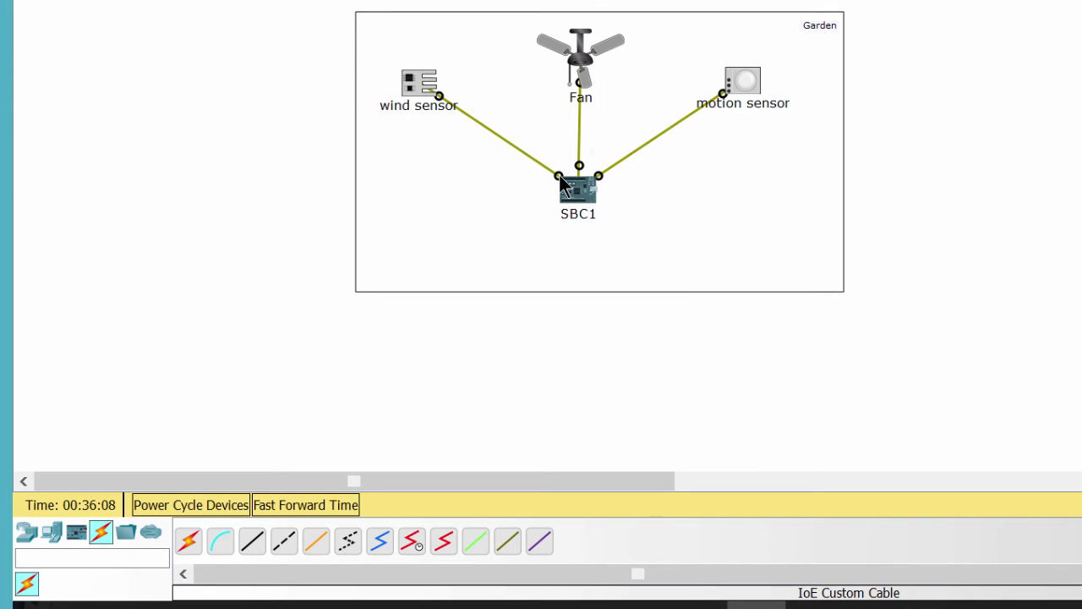
{"action": "mouse_move", "coordinate": [560, 183]}
- Place a Wind Detector from Home devices in the Garden below the wind sensor and open its details
{"action": "left_click", "coordinate": [51, 533]}
{"action": "left_click", "coordinate": [58, 589]}
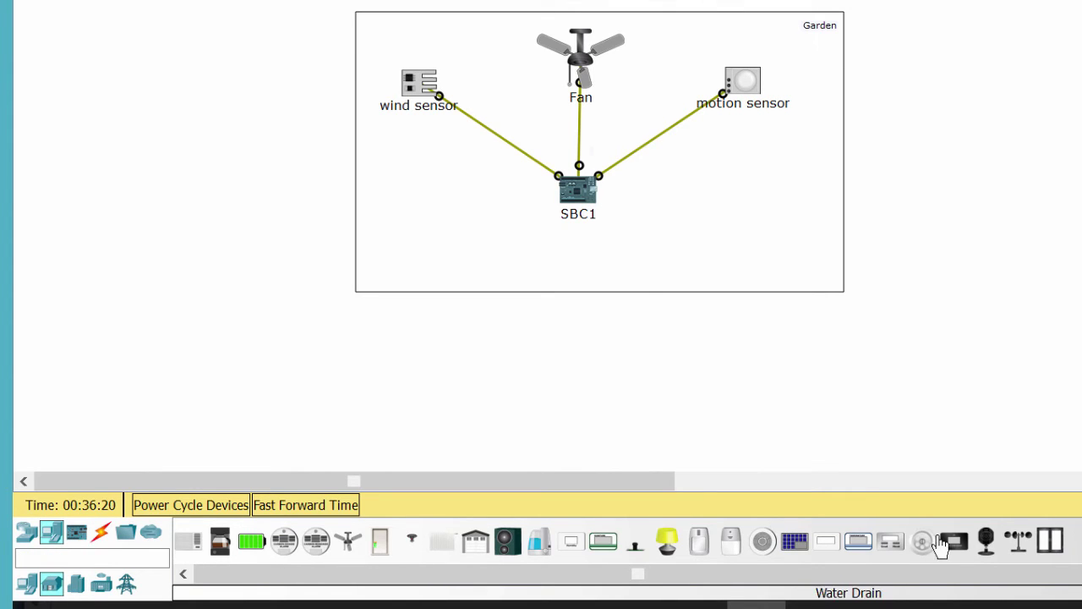
{"action": "left_click", "coordinate": [1020, 544]}
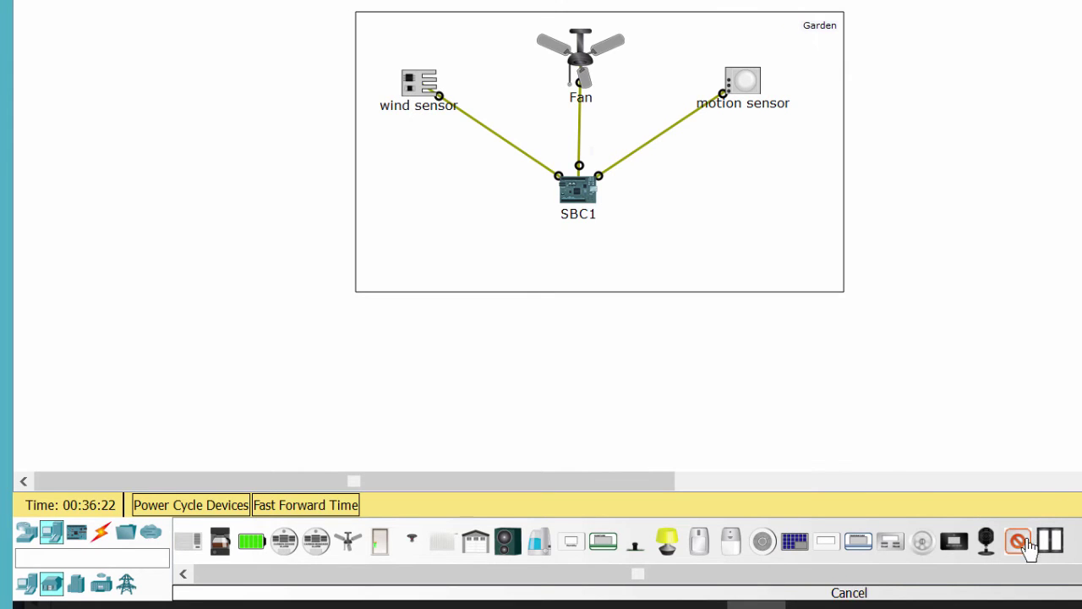
{"action": "left_click", "coordinate": [404, 145]}
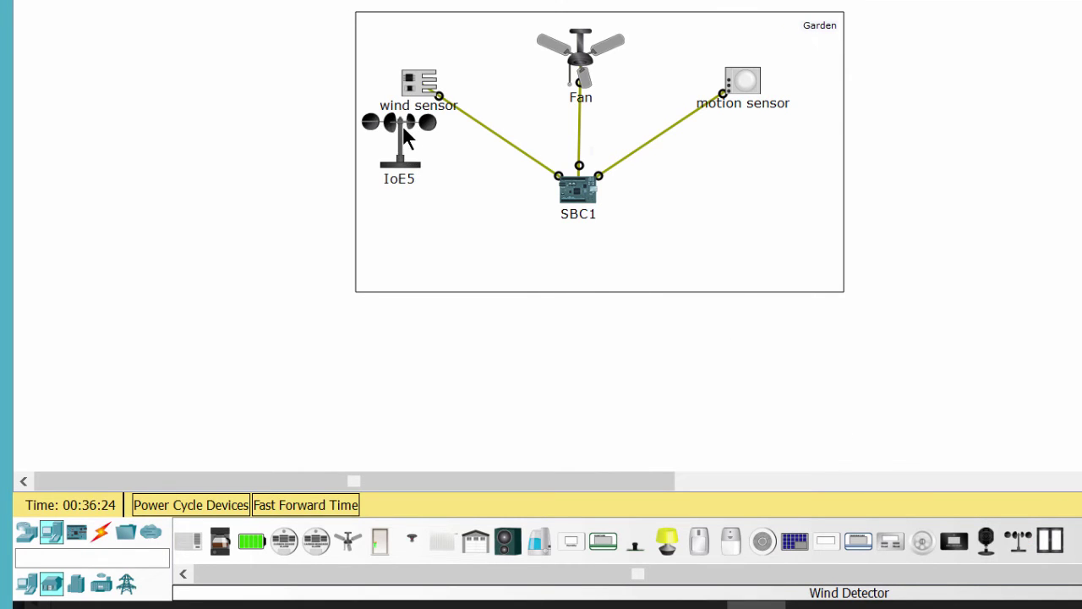
{"action": "mouse_move", "coordinate": [402, 123]}
{"action": "left_mouse_down"}
{"action": "mouse_move", "coordinate": [402, 141]}
{"action": "mouse_move", "coordinate": [400, 121]}
{"action": "left_mouse_up"}
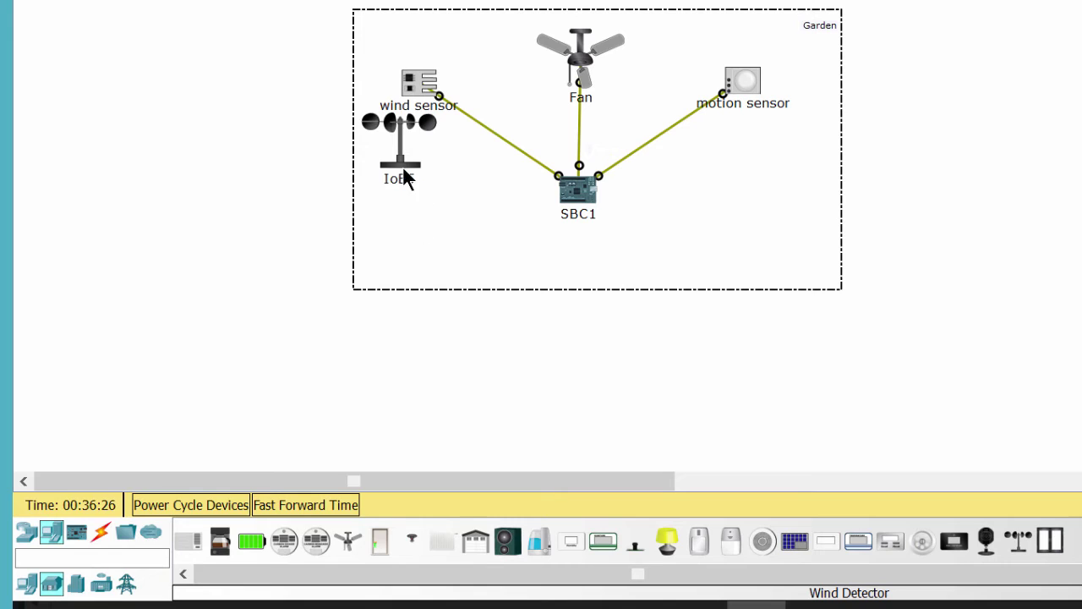
{"action": "left_click_drag", "start_coordinate": [404, 178], "coordinate": [416, 190]}
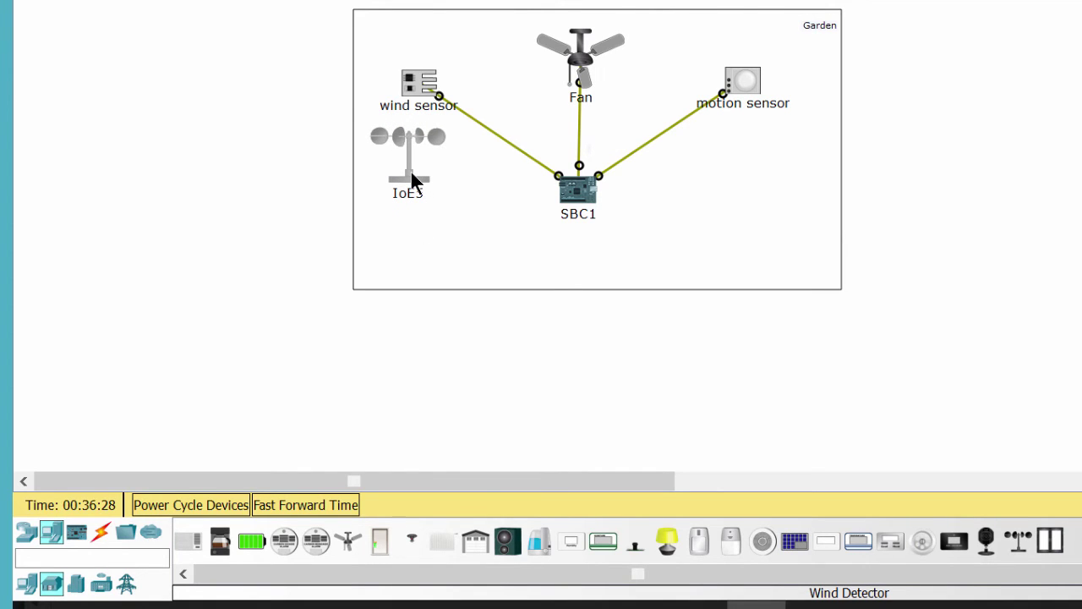
{"action": "left_click", "coordinate": [412, 173]}
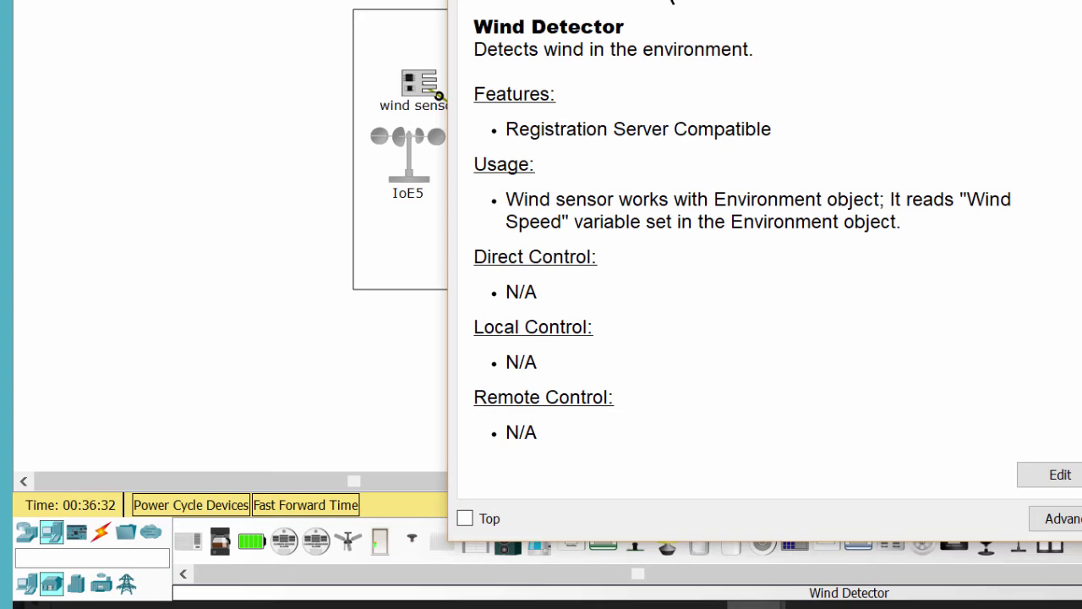
- Rename IoE5 to 'wind detector', close its settings, and shift it slightly lower
{"action": "left_click", "coordinate": [694, 2]}
{"action": "type", "text": "w"}
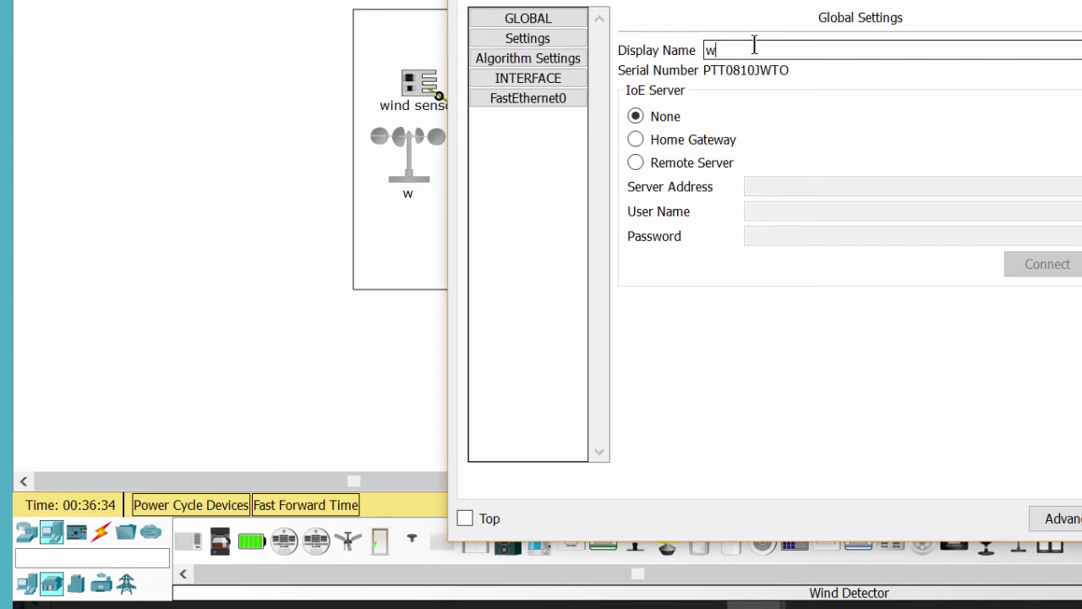
{"action": "type", "text": "ind detec"}
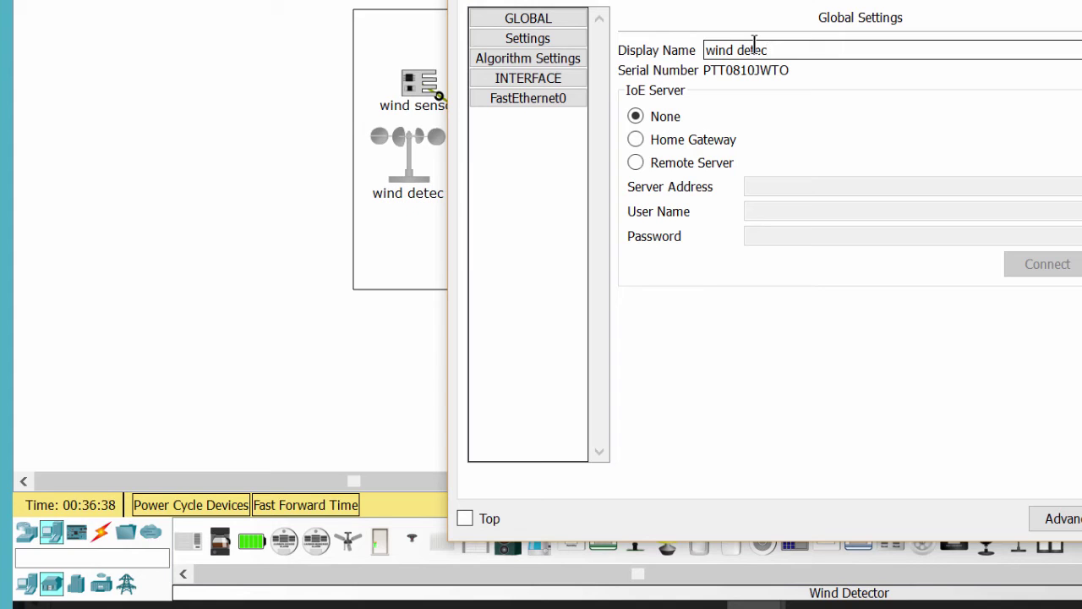
{"action": "type", "text": "tor"}
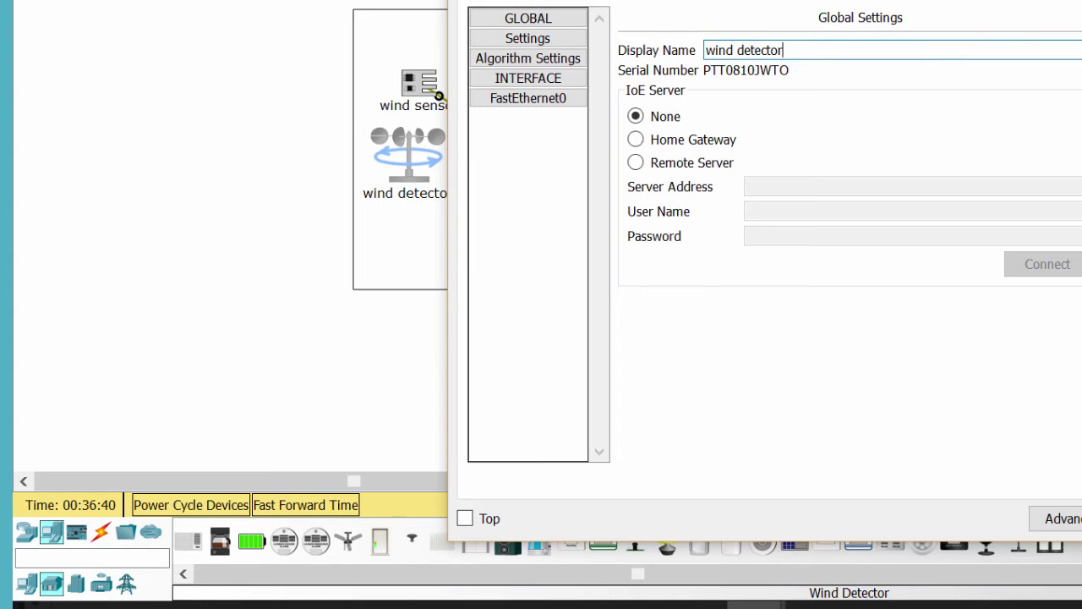
{"action": "key", "text": "Escape"}
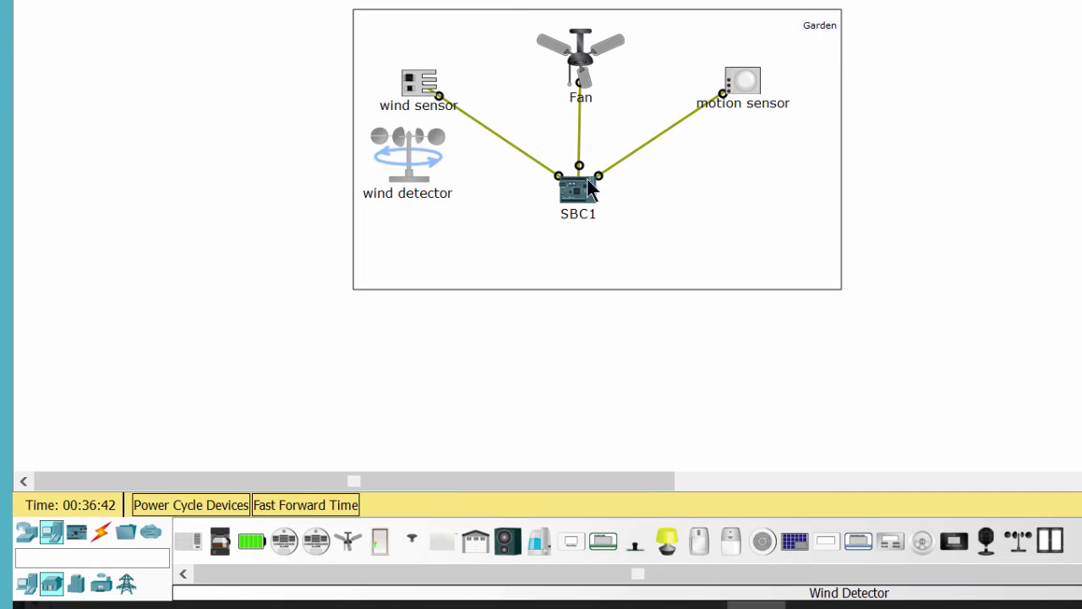
{"action": "left_click_drag", "start_coordinate": [427, 148], "coordinate": [417, 159]}
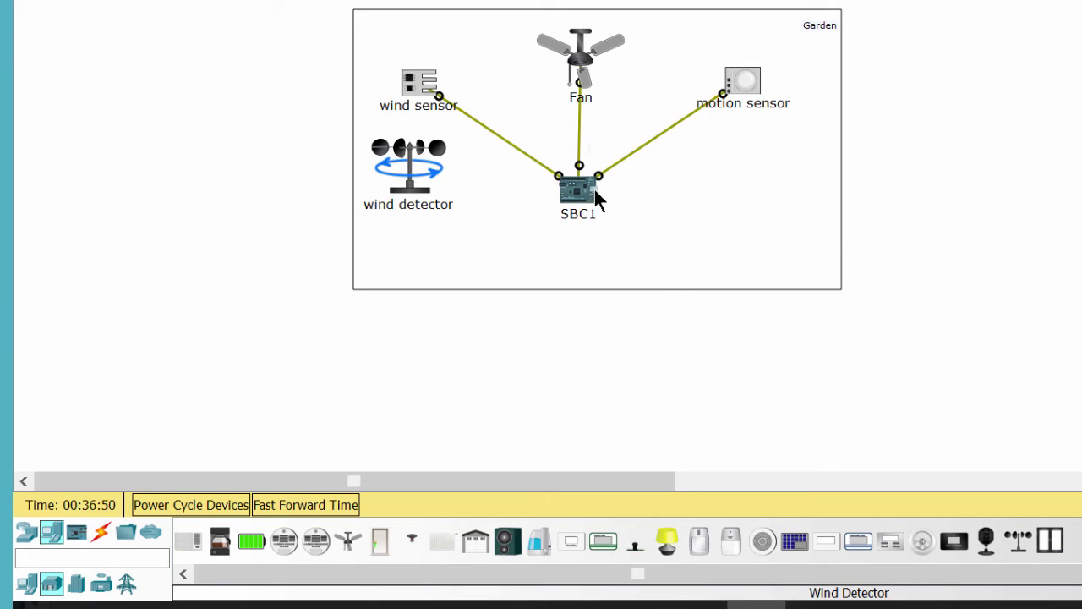
- Open main.py of SBC1's Blink (Python) project in the code editor
{"action": "left_click", "coordinate": [573, 207]}
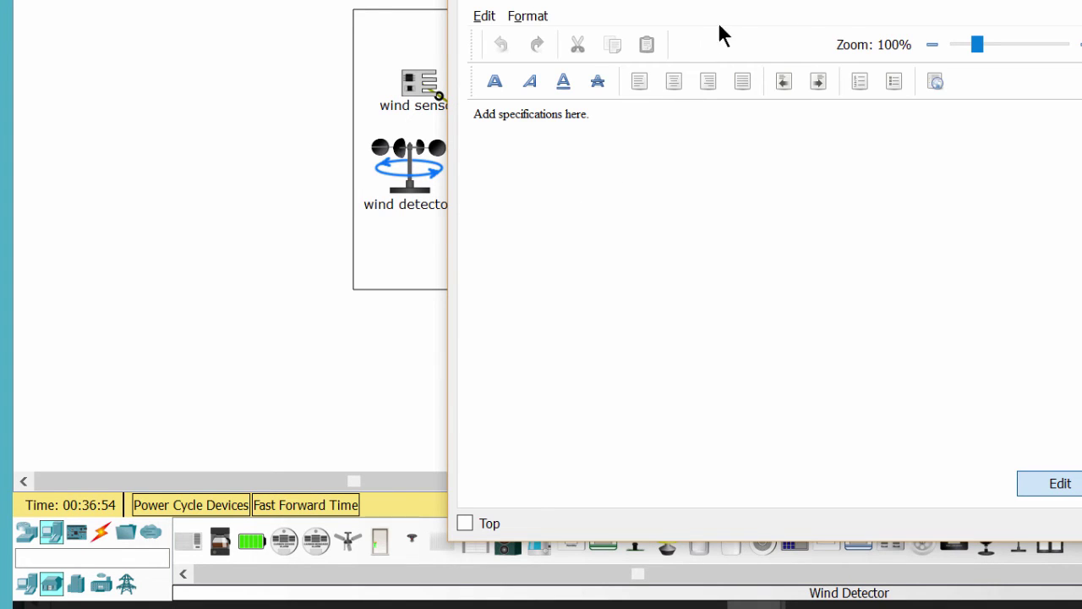
{"action": "left_click", "coordinate": [840, 1]}
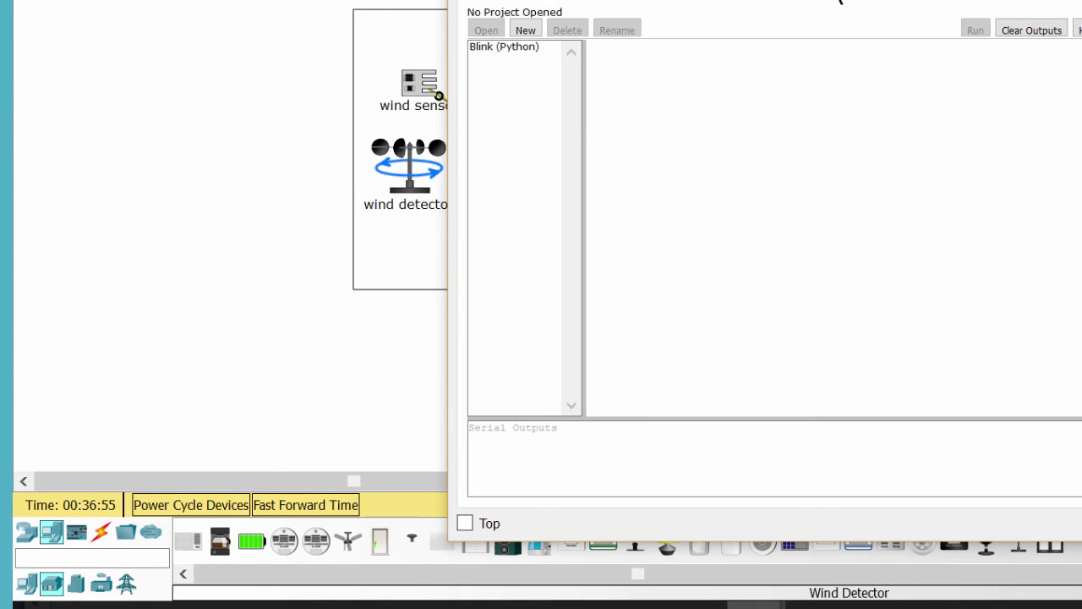
{"action": "double_click", "coordinate": [503, 44]}
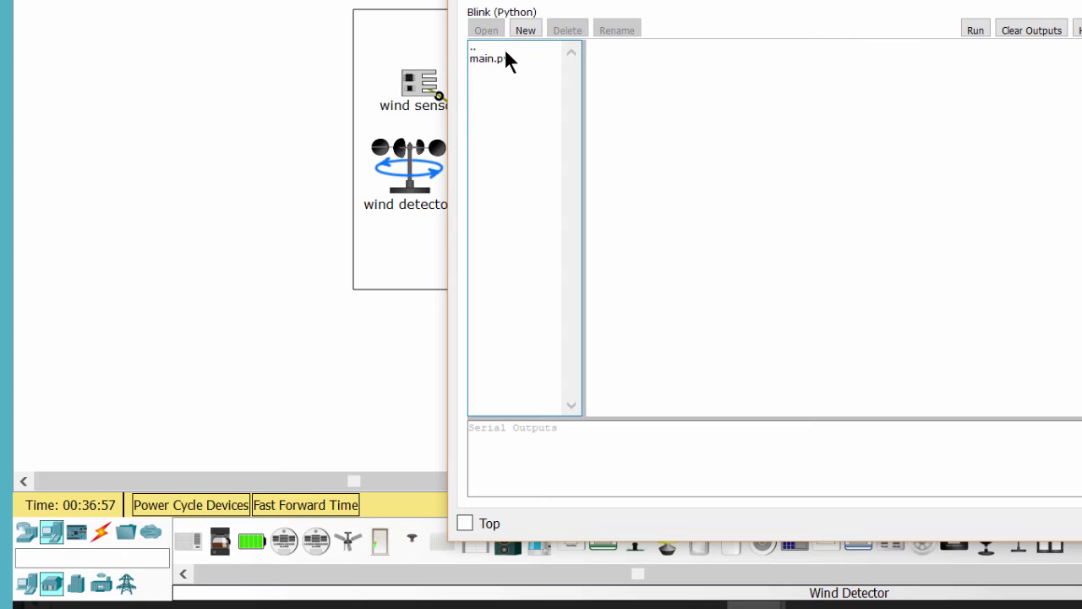
{"action": "left_click", "coordinate": [498, 58]}
{"action": "double_click", "coordinate": [499, 59]}
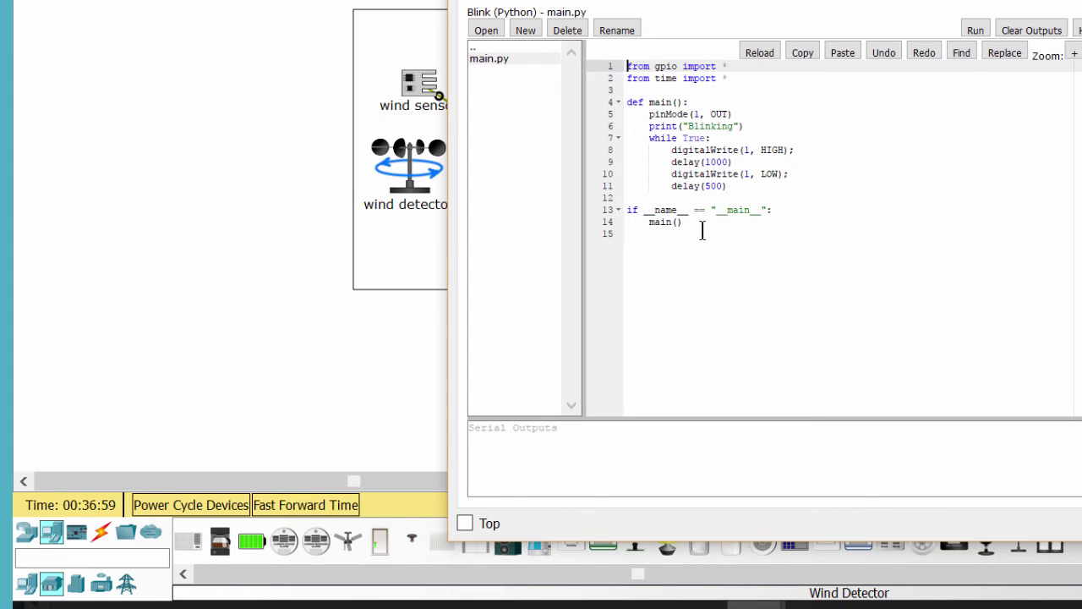
- Select and delete all the existing blink code in main.py
{"action": "left_click_drag", "start_coordinate": [702, 234], "coordinate": [629, 90]}
{"action": "left_click_drag", "start_coordinate": [571, 65], "coordinate": [575, 66]}
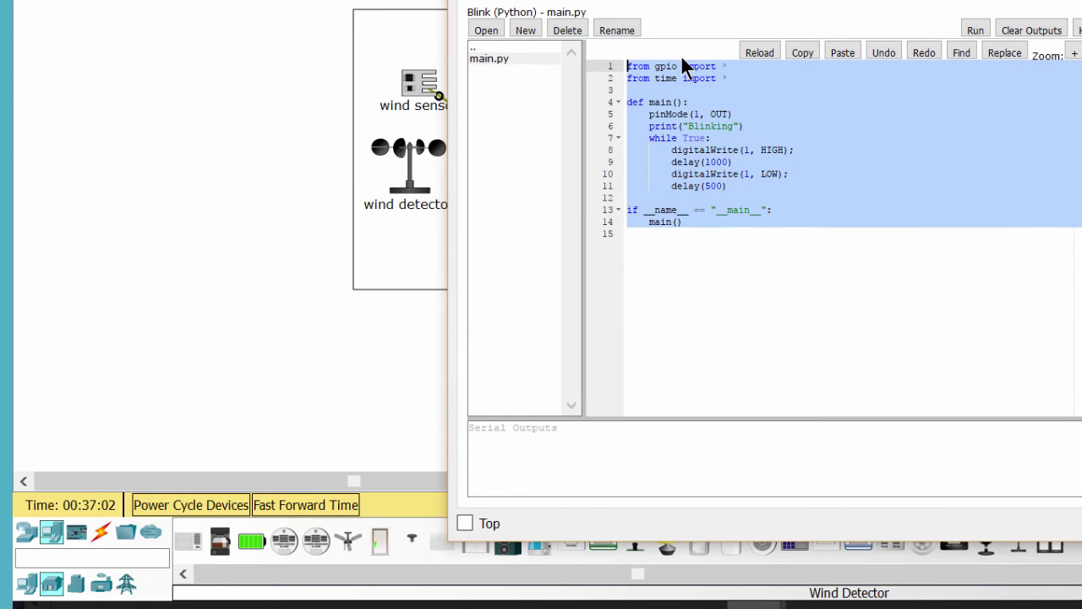
{"action": "key", "text": "BackSpace"}
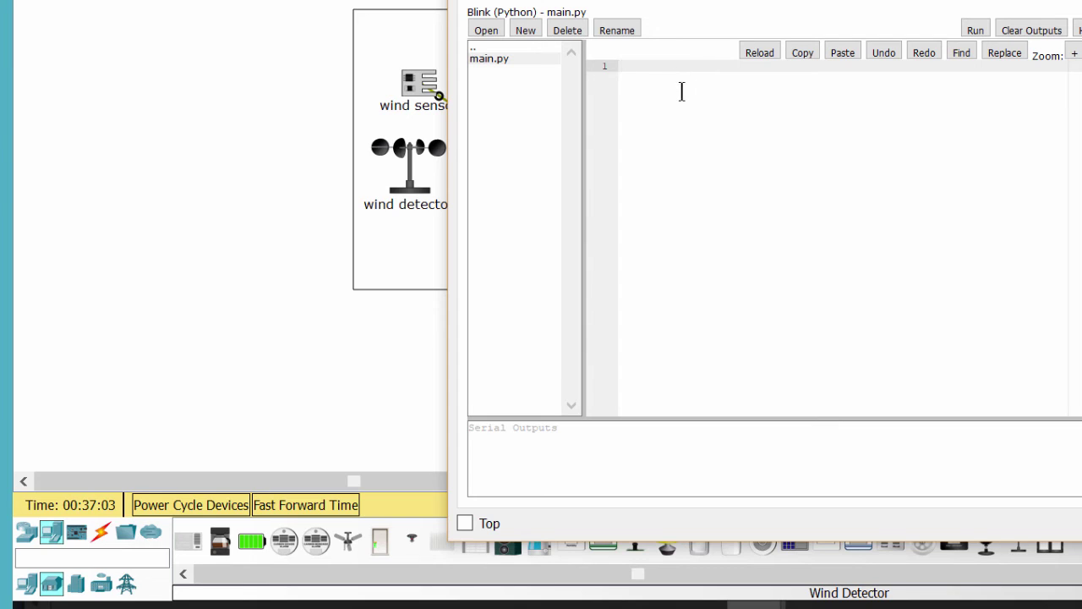
- Paste the fan-control code into main.py and walk through lines 6, 7 and 9
{"action": "type", "text": "from gpio import * from time import *  def main():     while True:         if digitalRead(1) > 0 or digitalRead(2) == LOW :             customWrite(0,0)         else :             customWrite(0,2)         delay(500)  if __name__ == \"__main__\":     main()"}
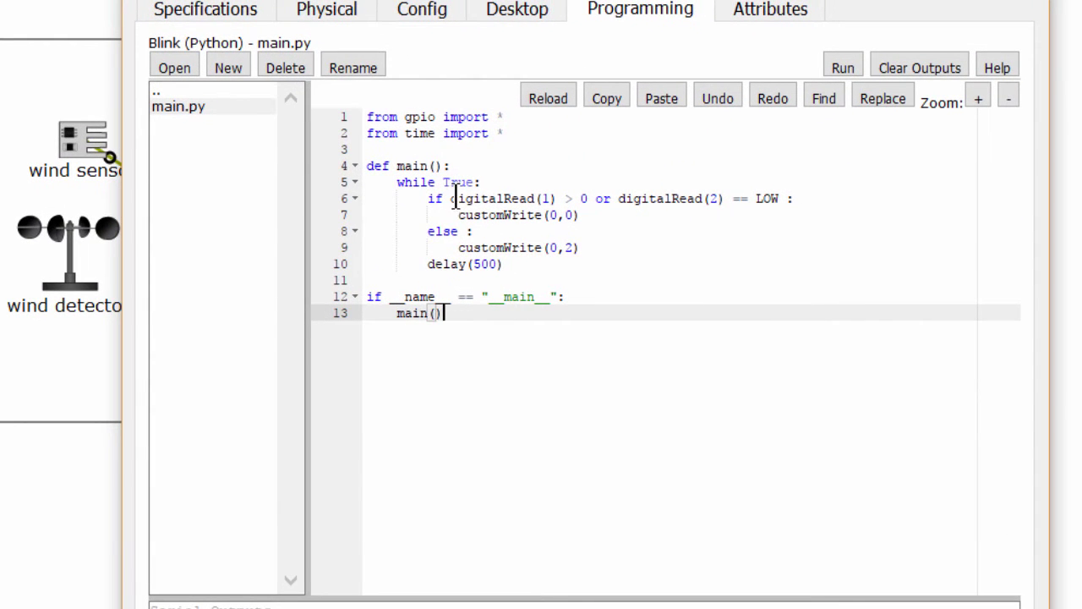
{"action": "left_click_drag", "start_coordinate": [452, 198], "coordinate": [782, 200]}
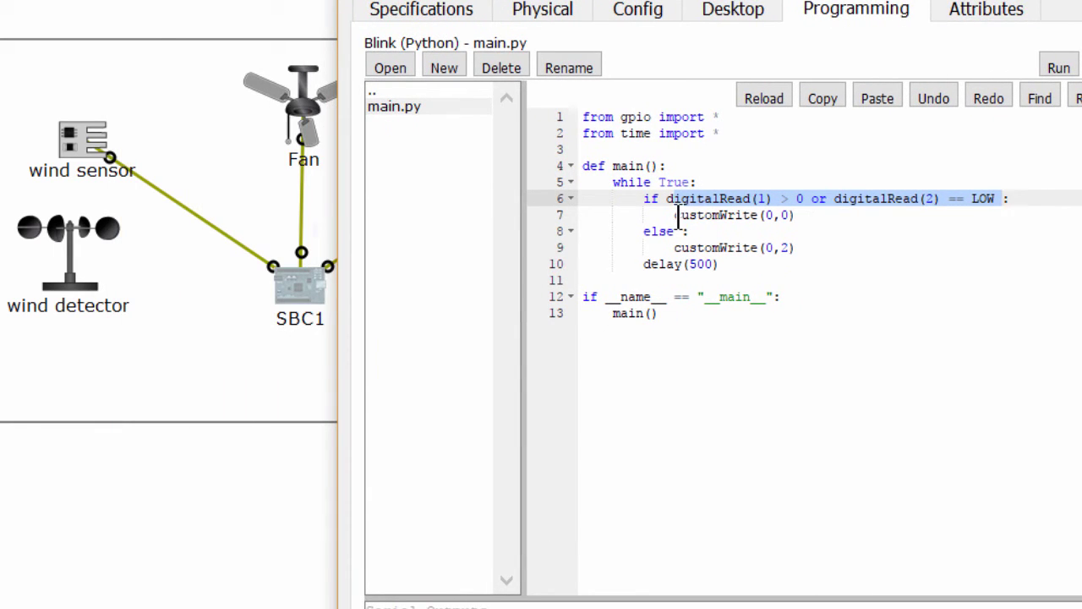
{"action": "left_click", "coordinate": [799, 216]}
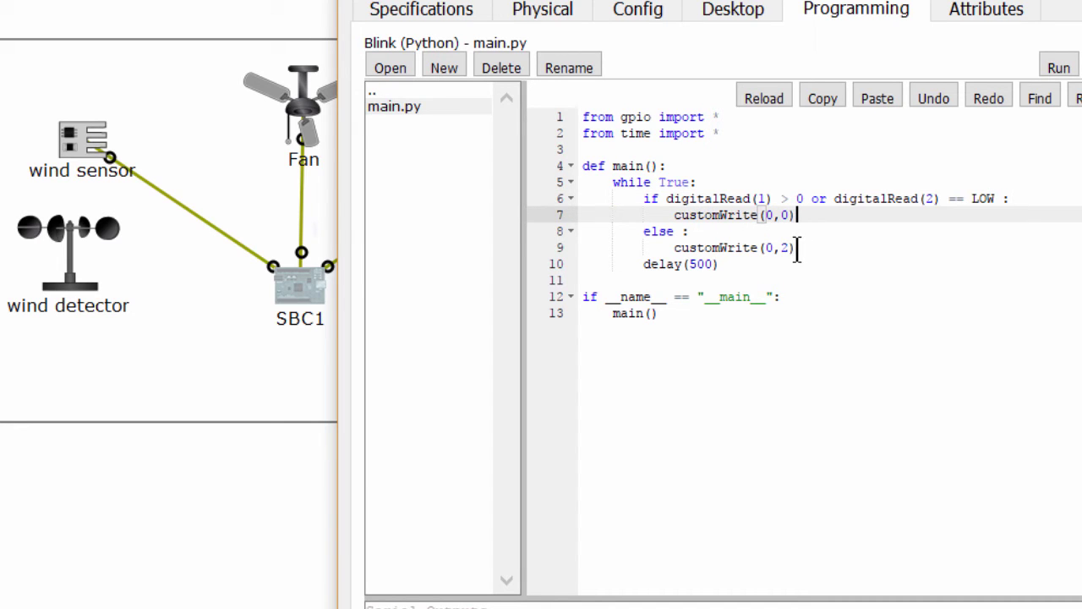
{"action": "left_click", "coordinate": [805, 248]}
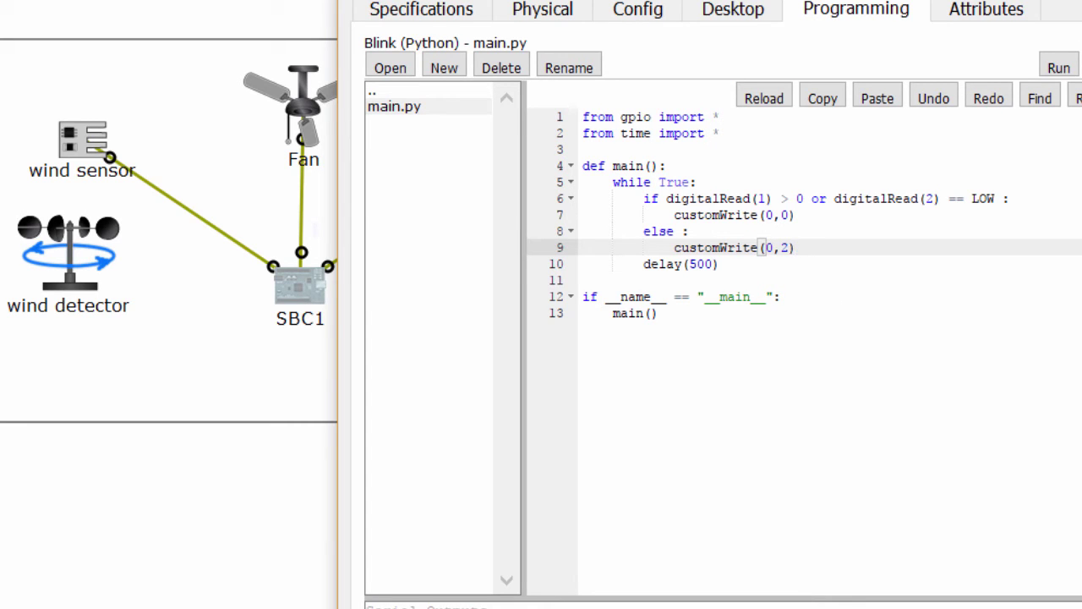
- Run SBC1's script so the Garden fan spins, then close its window
{"action": "left_click", "coordinate": [1059, 70]}
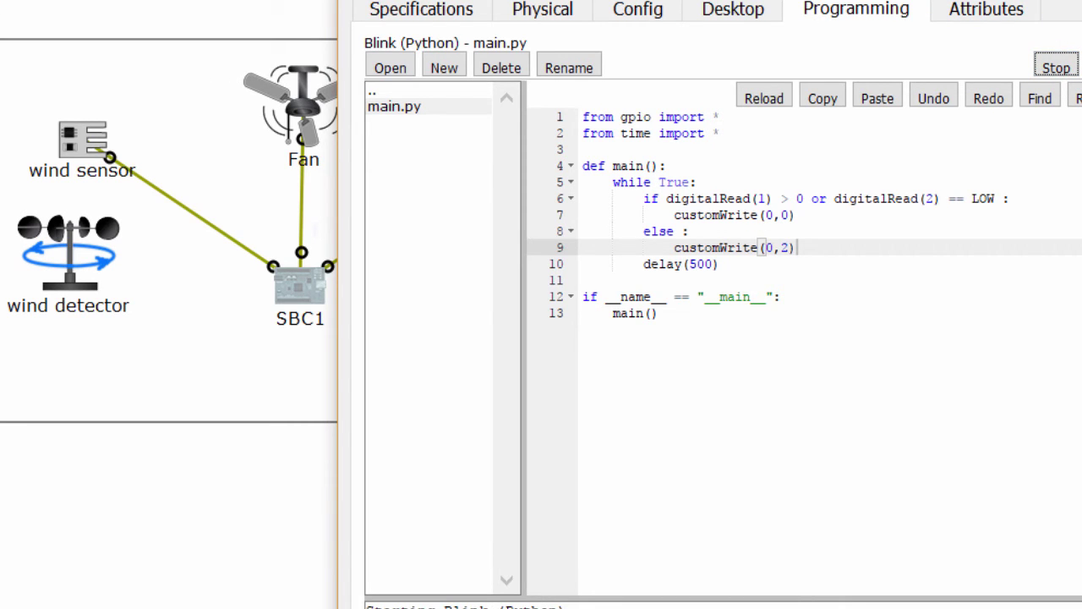
{"action": "key", "text": "alt+F4"}
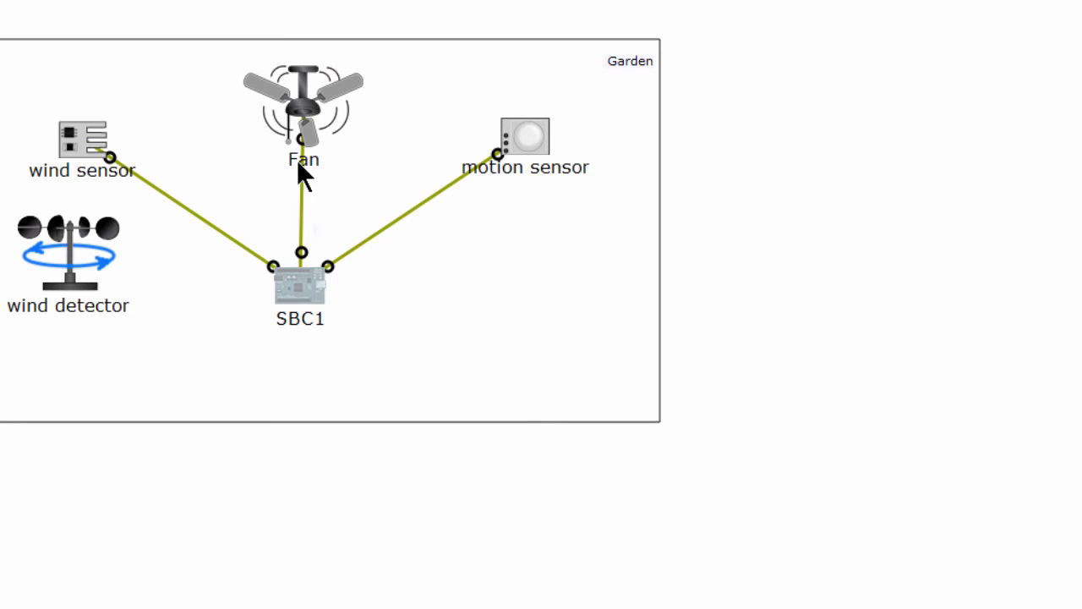